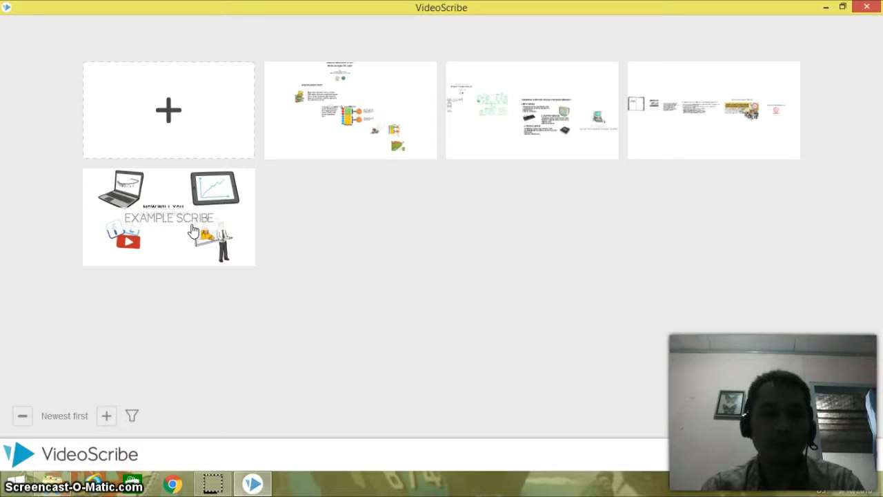
# Create a new blank scribe project
pyautogui.click(191, 219)
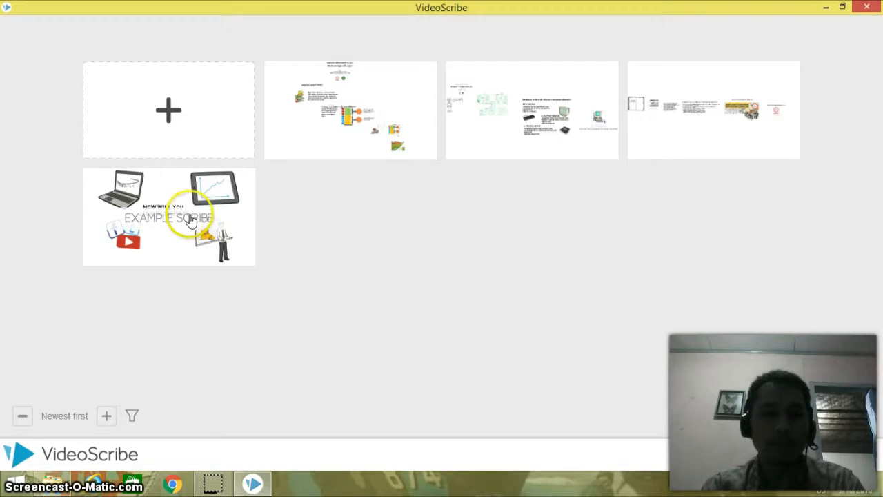
pyautogui.click(174, 126)
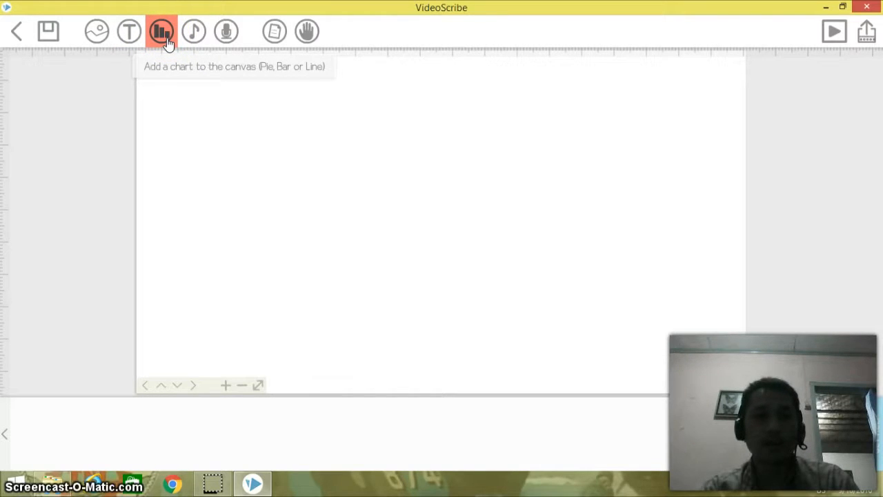
pyautogui.click(192, 40)
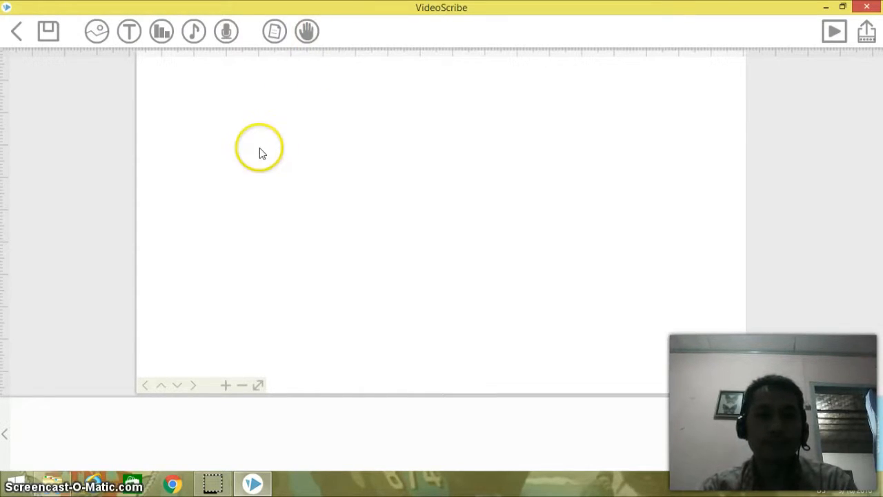
pyautogui.click(167, 387)
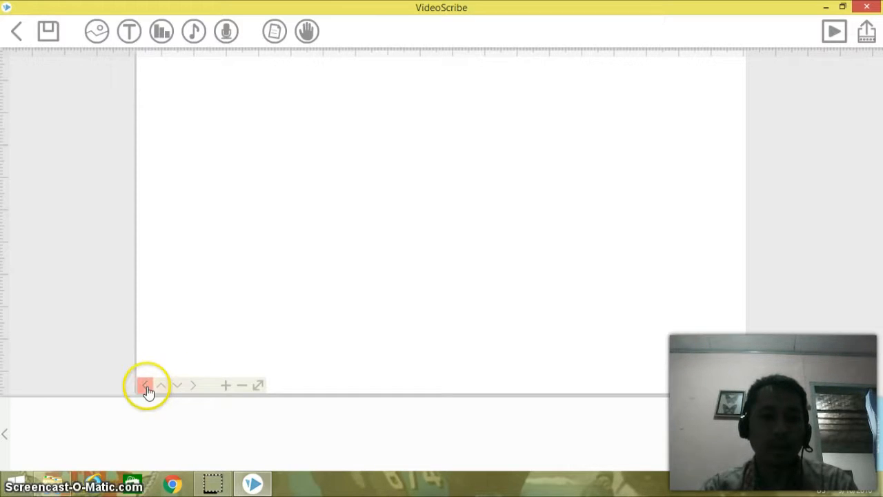
pyautogui.click(225, 386)
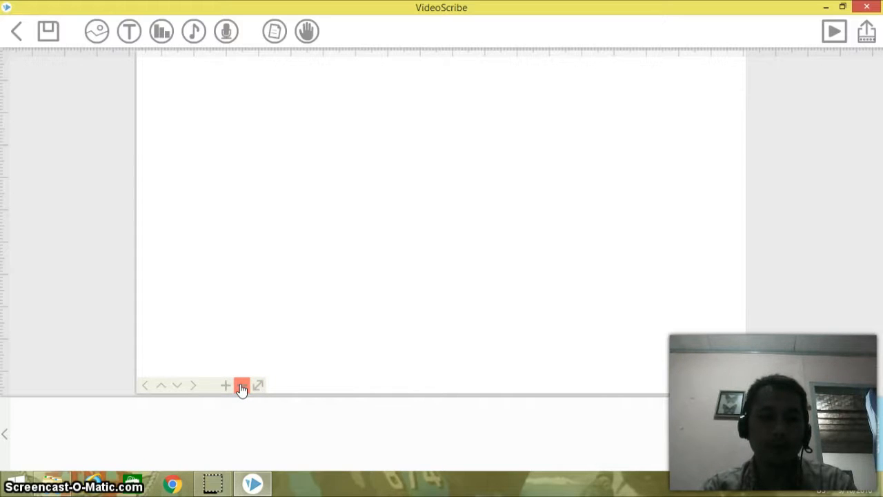
pyautogui.click(580, 289)
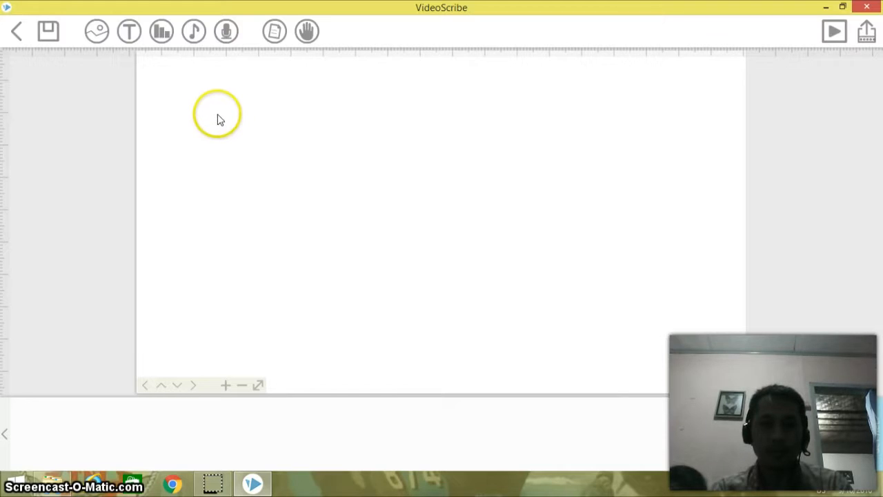
# Start adding an image and open the Arrows category of the image library
pyautogui.click(99, 47)
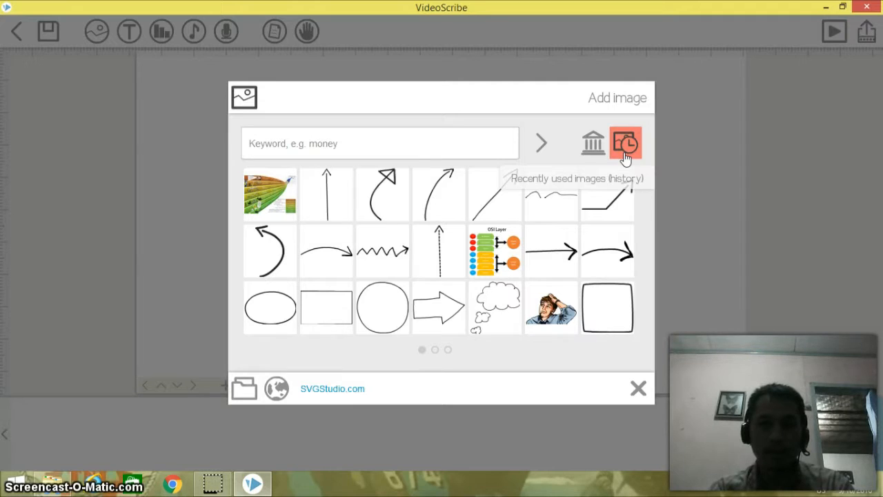
pyautogui.click(465, 277)
pyautogui.click(241, 390)
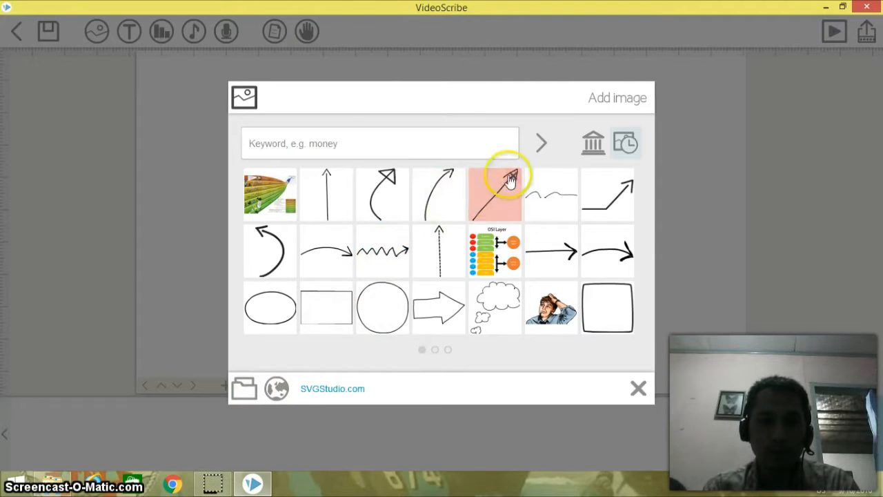
pyautogui.click(594, 148)
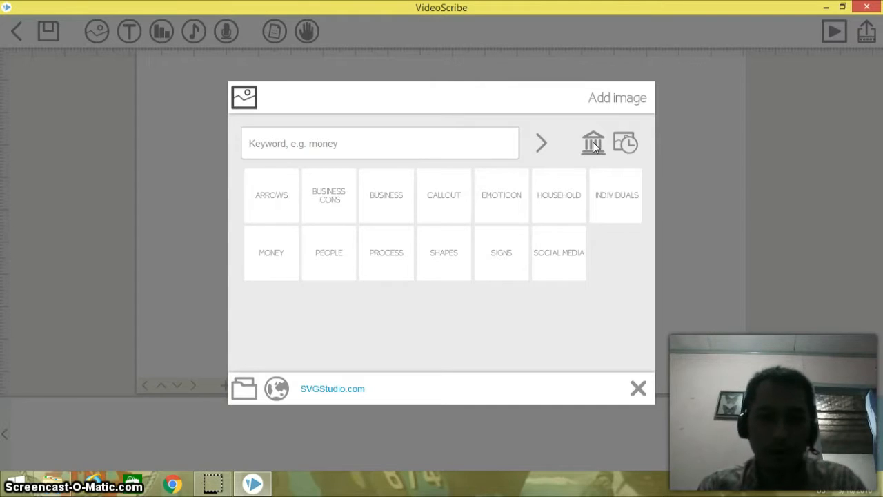
pyautogui.click(556, 193)
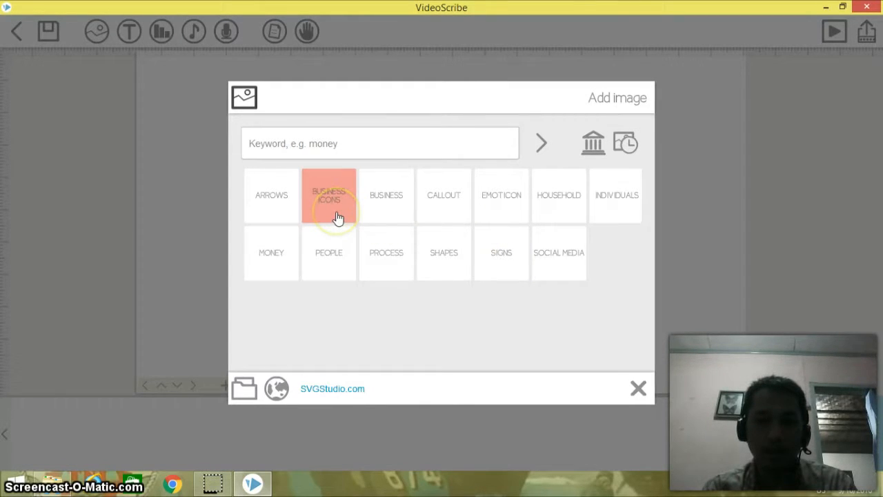
pyautogui.click(287, 212)
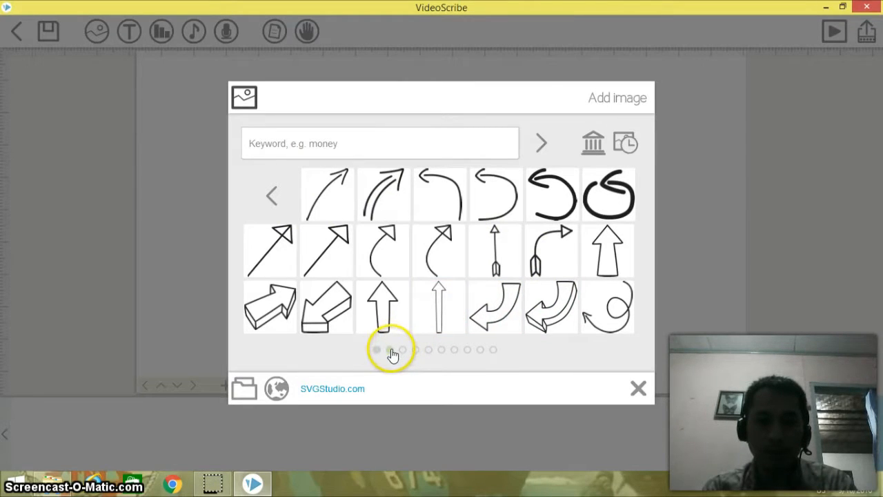
# Browse the arrow images and add the outlined 3D arrow pointing up and to the right to the canvas
pyautogui.click(392, 350)
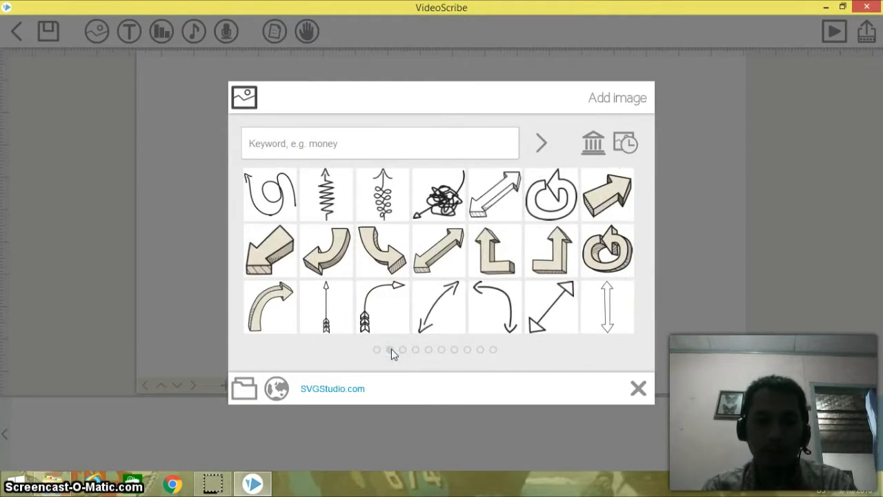
pyautogui.click(403, 350)
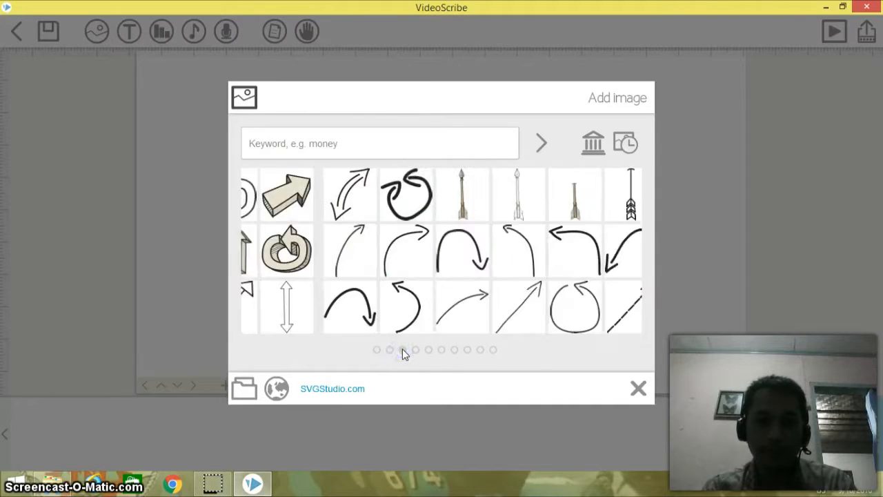
pyautogui.click(416, 350)
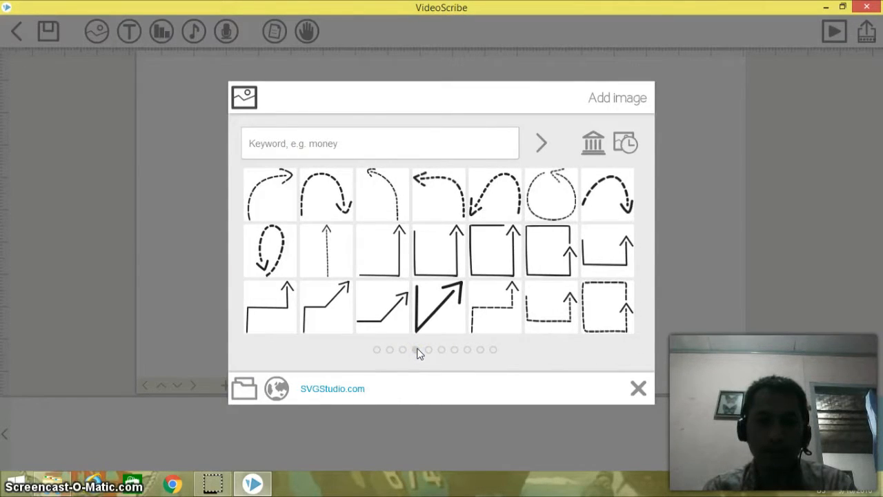
pyautogui.click(441, 350)
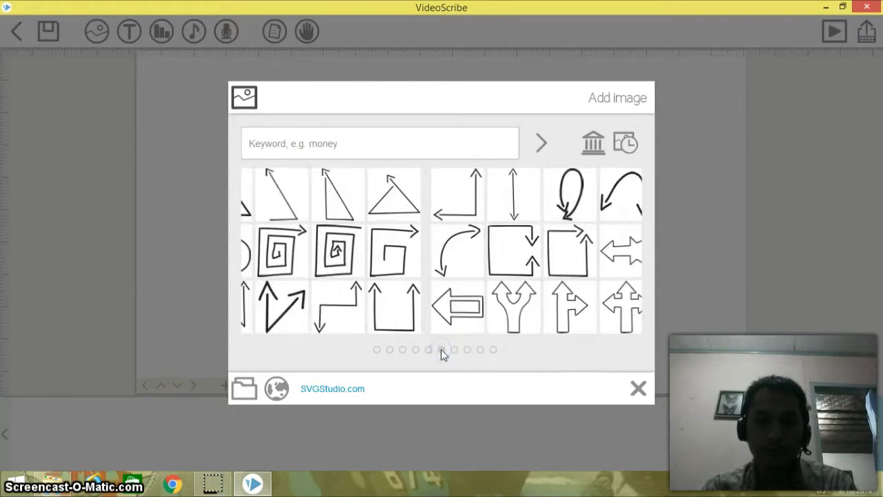
pyautogui.click(379, 350)
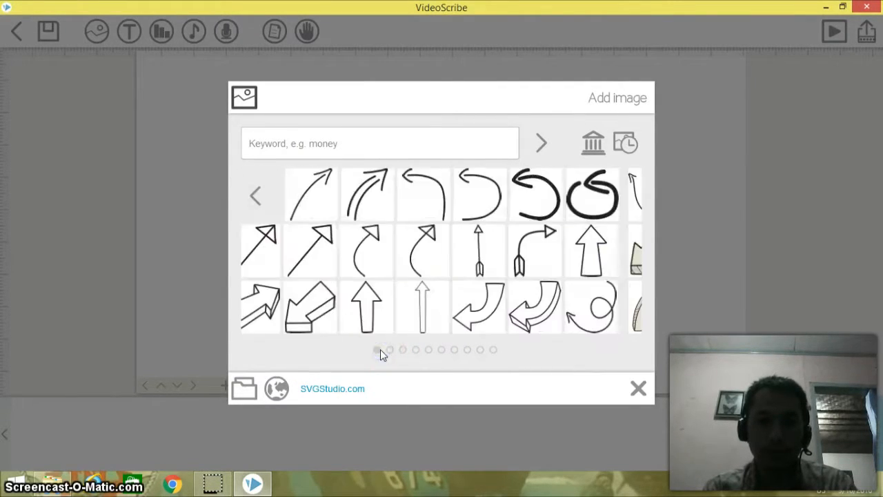
pyautogui.click(276, 309)
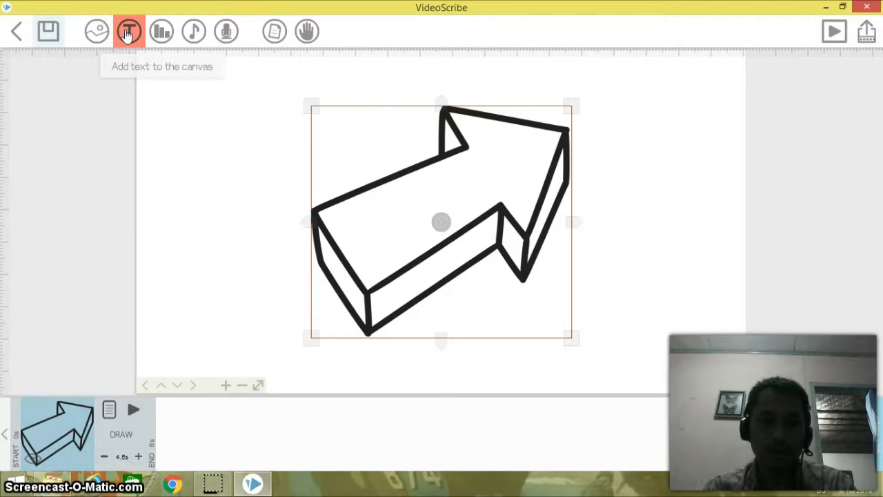
# Start a new text element with the message "Latihan Animasi Drawing"
pyautogui.click(128, 35)
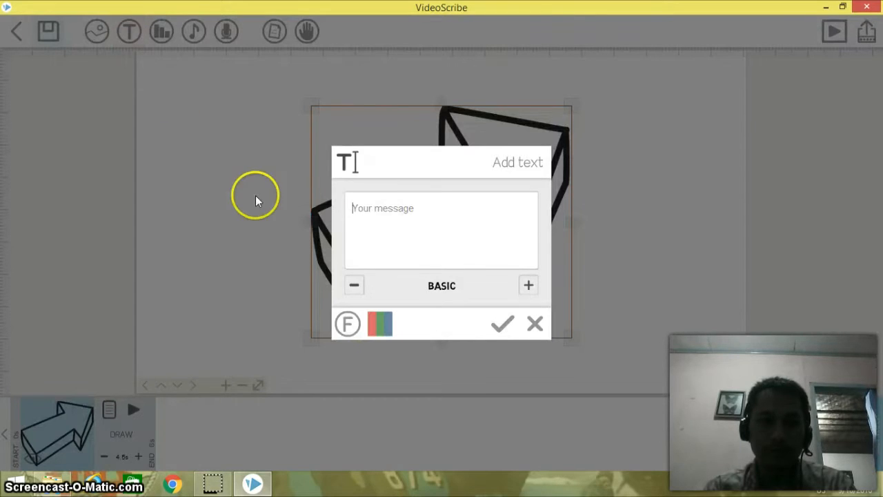
pyautogui.click(403, 214)
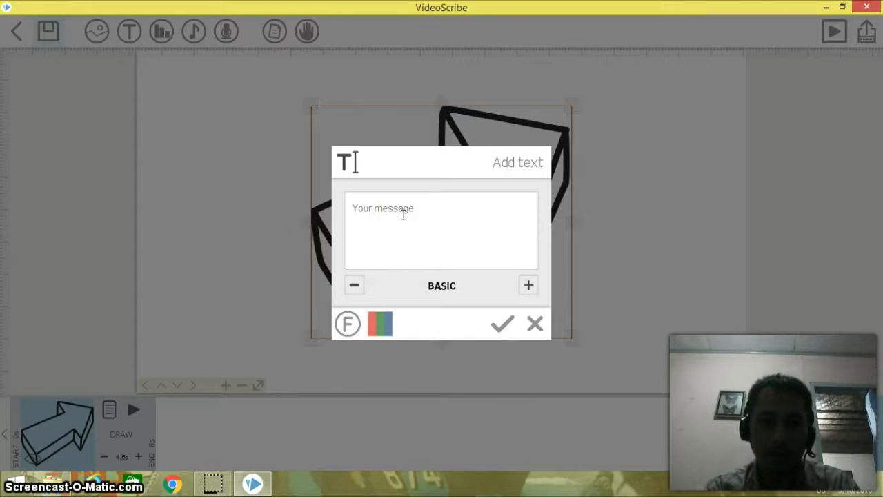
pyautogui.write('Latihan An')
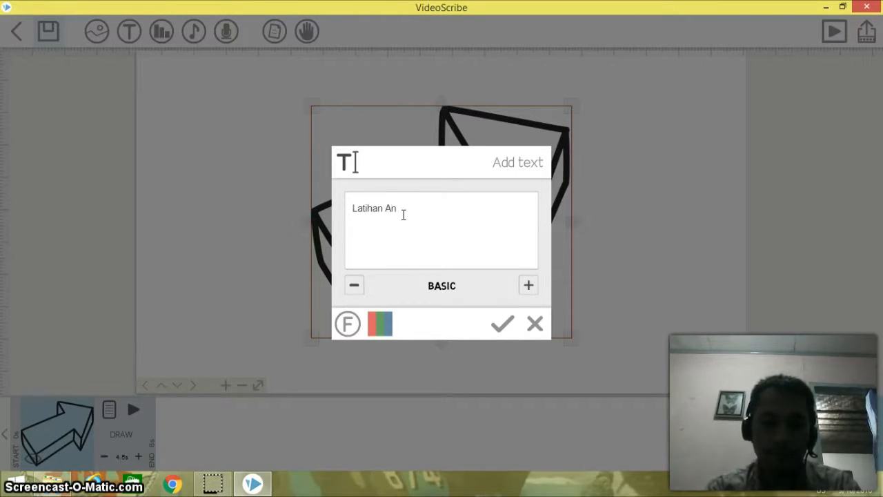
pyautogui.write('imasi Drawing')
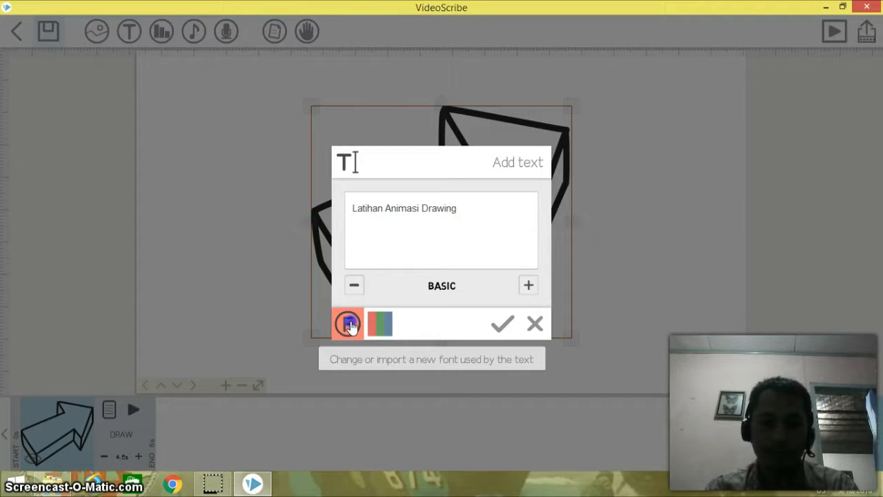
# Import the Bernard MT Condensed font with basic characters and apply it to the text
pyautogui.click(350, 324)
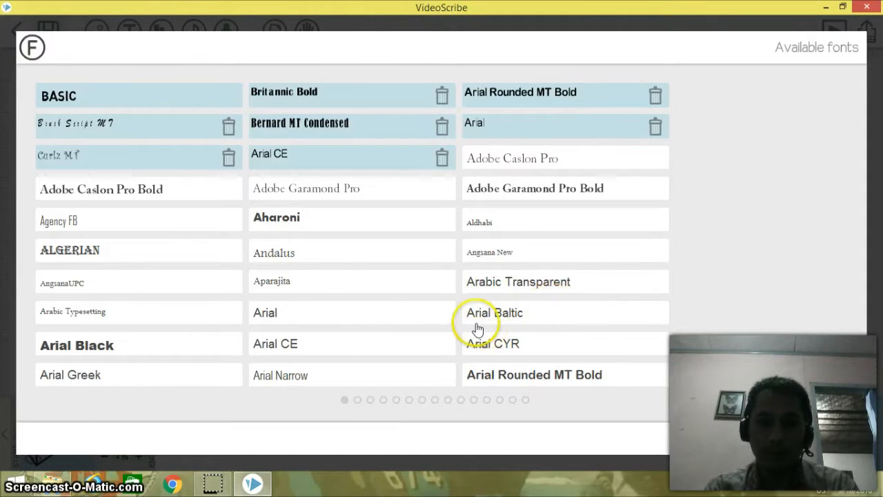
pyautogui.click(357, 400)
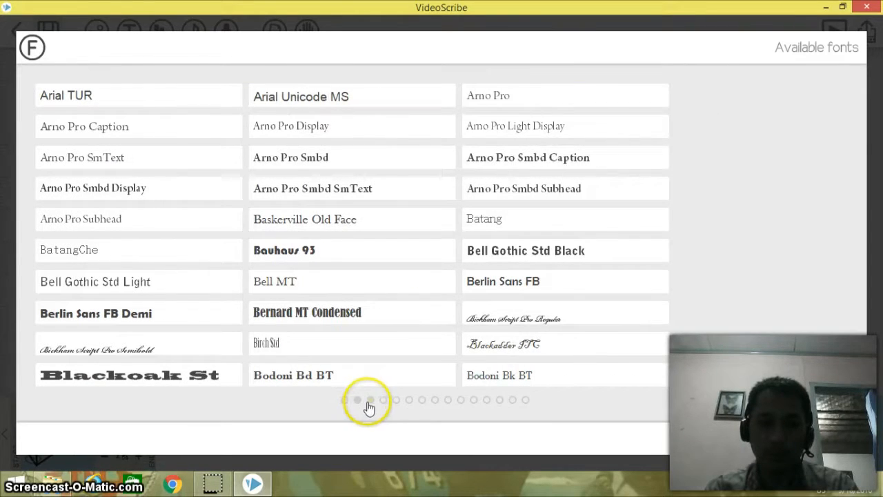
pyautogui.click(330, 316)
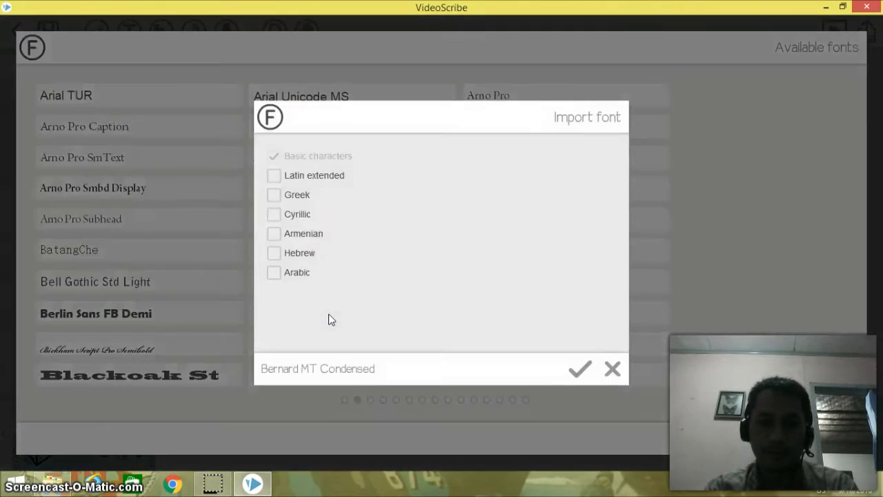
pyautogui.click(579, 369)
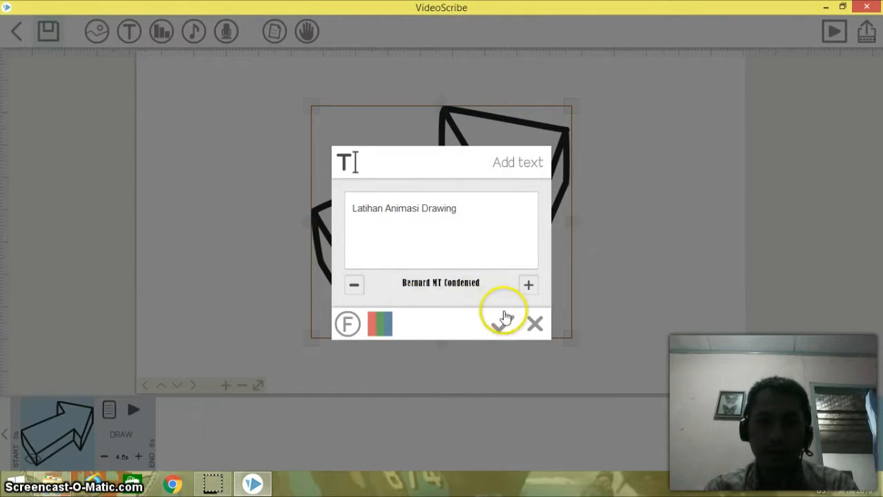
pyautogui.click(503, 323)
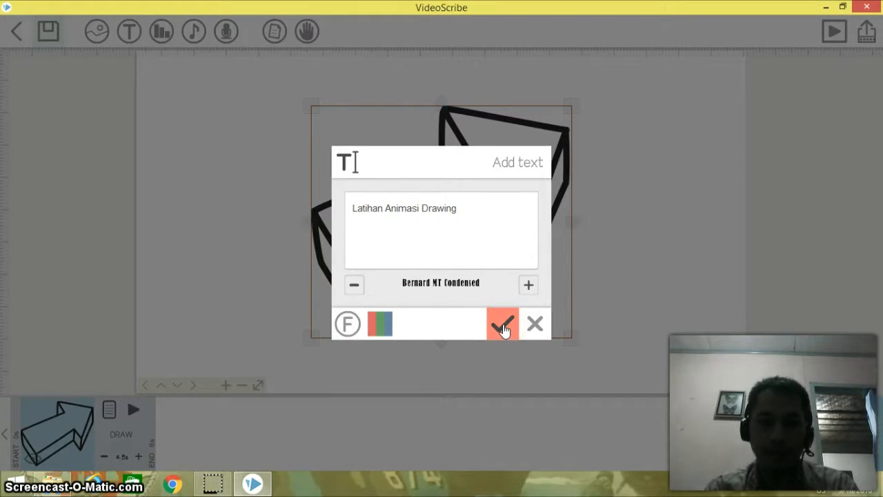
pyautogui.click(529, 331)
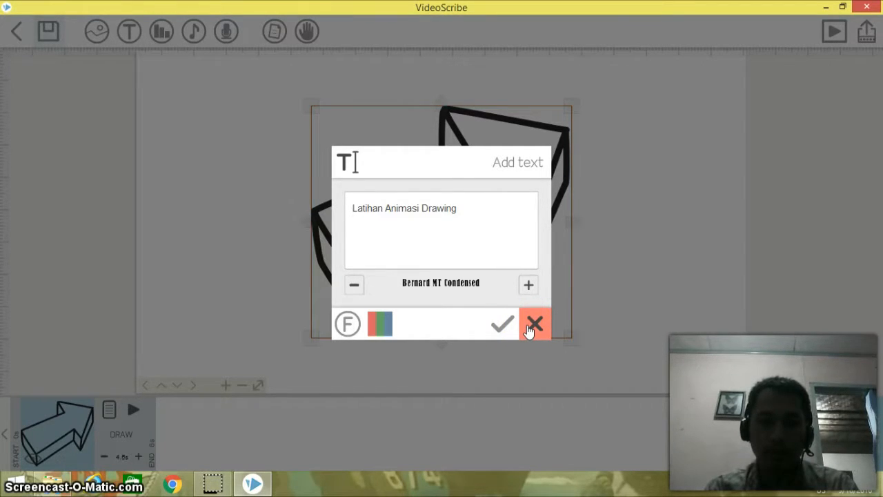
pyautogui.click(488, 324)
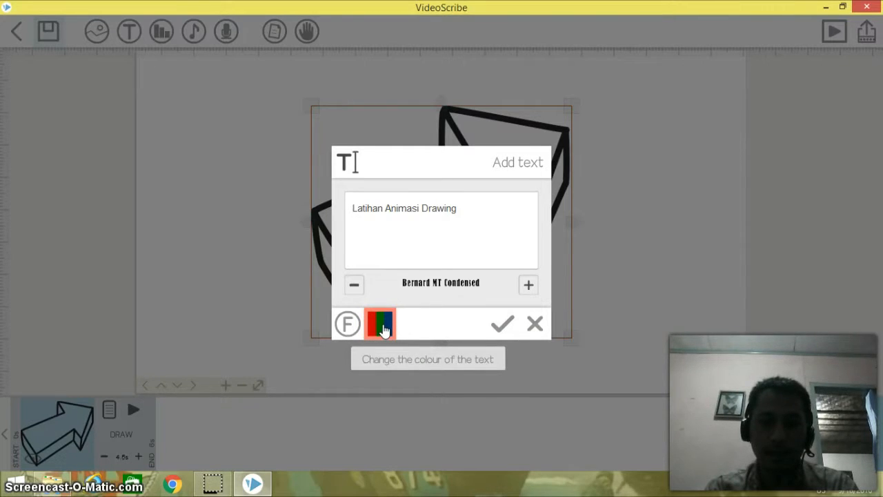
# Set the text colour to bright yellow and place the text on the canvas
pyautogui.click(385, 330)
pyautogui.moveTo(389, 290); pyautogui.dragTo(405, 153)
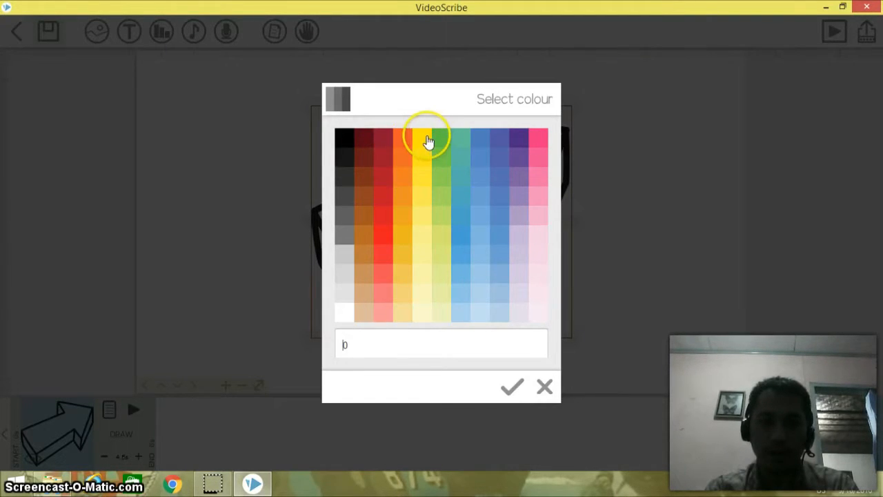
pyautogui.click(427, 137)
pyautogui.click(512, 387)
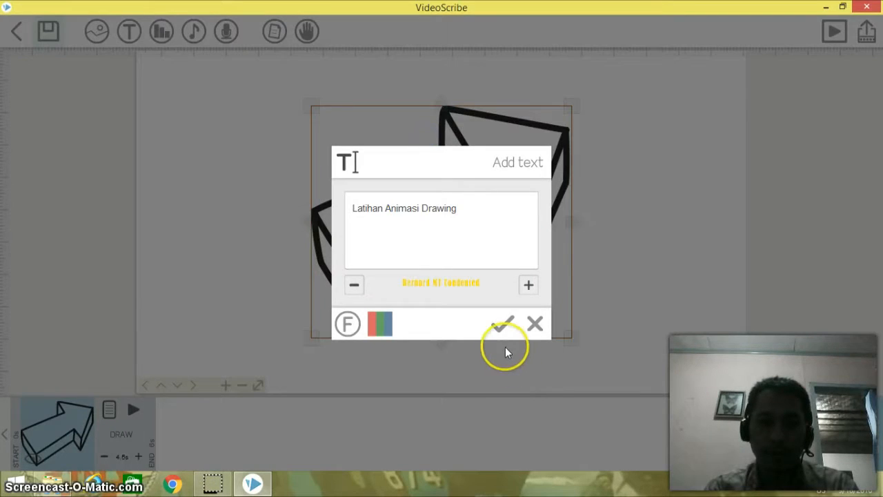
pyautogui.click(501, 330)
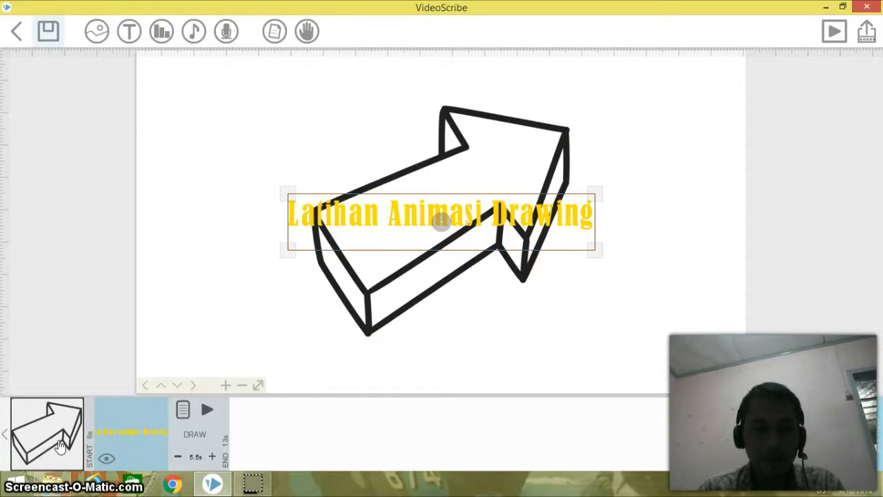
# Temporarily hide the "Latihan Animasi Drawing" text in edit mode and show it again
pyautogui.click(110, 441)
pyautogui.click(106, 458)
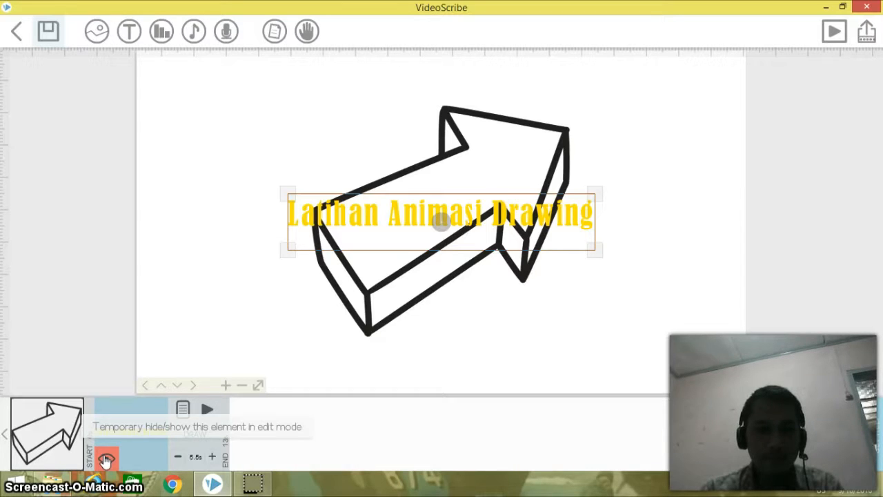
pyautogui.click(106, 460)
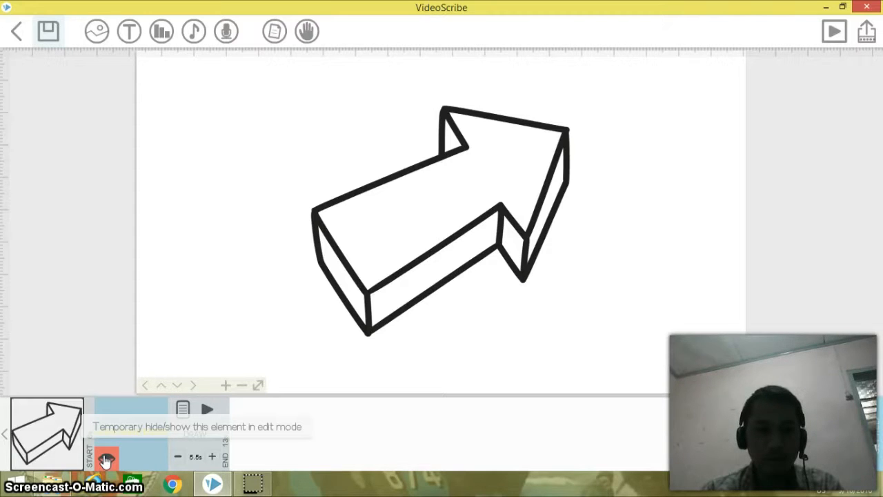
pyautogui.click(106, 460)
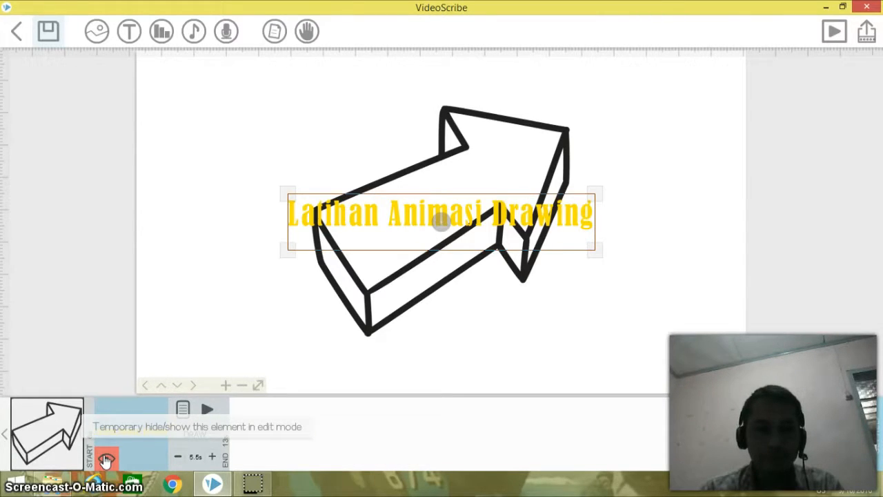
# Select the arrow element in the timeline and preview the animation from there
pyautogui.click(62, 445)
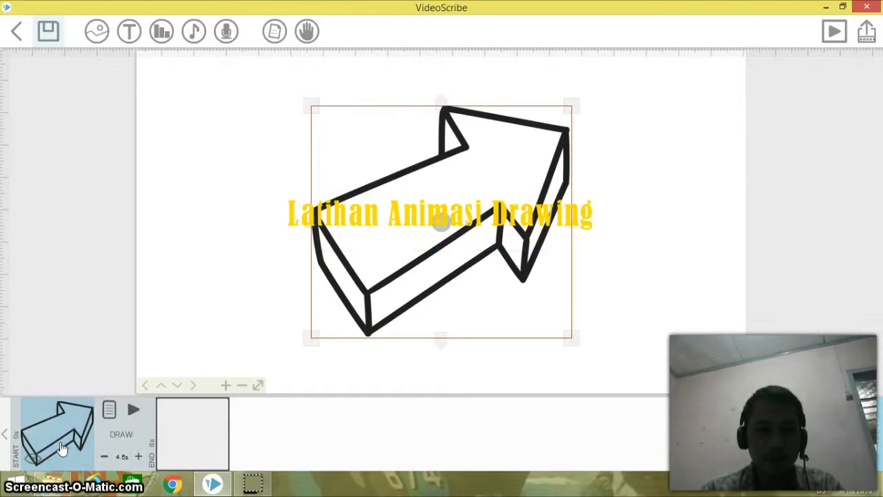
pyautogui.click(109, 418)
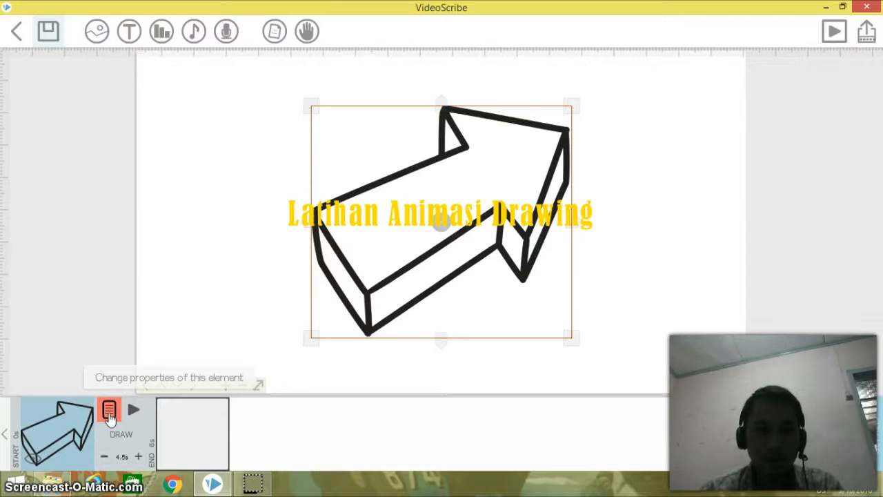
pyautogui.click(105, 456)
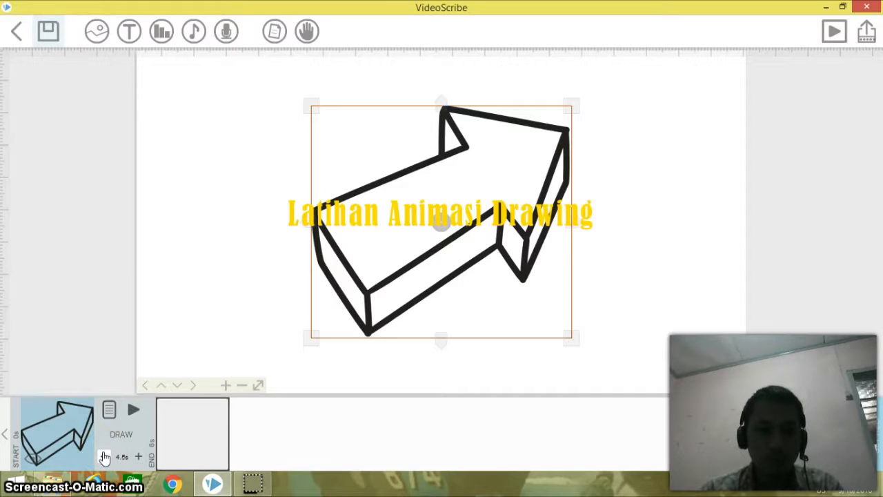
pyautogui.click(105, 456)
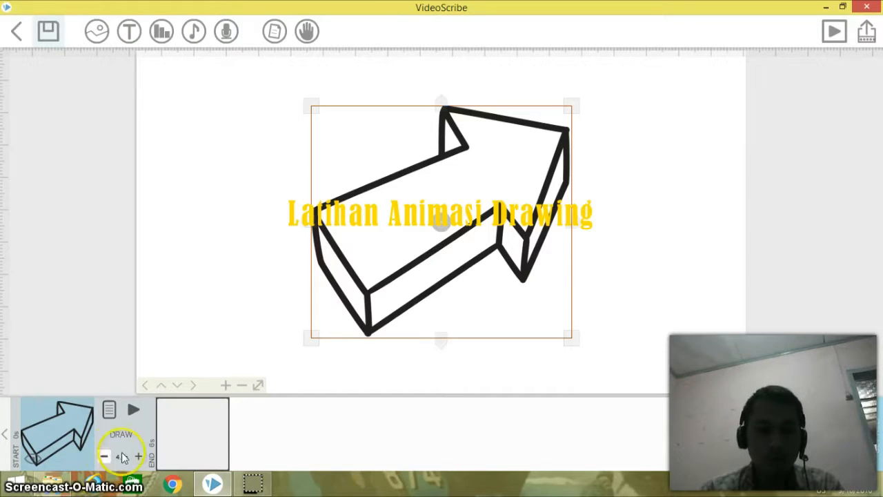
pyautogui.click(140, 456)
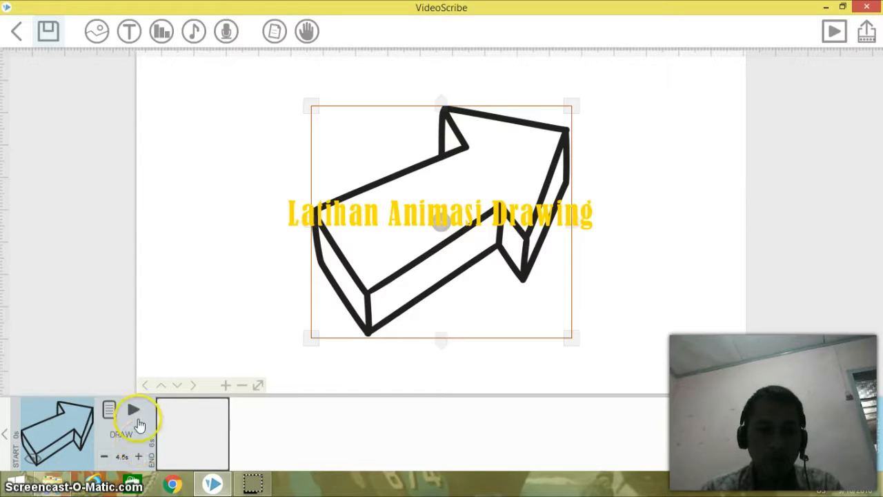
pyautogui.click(137, 420)
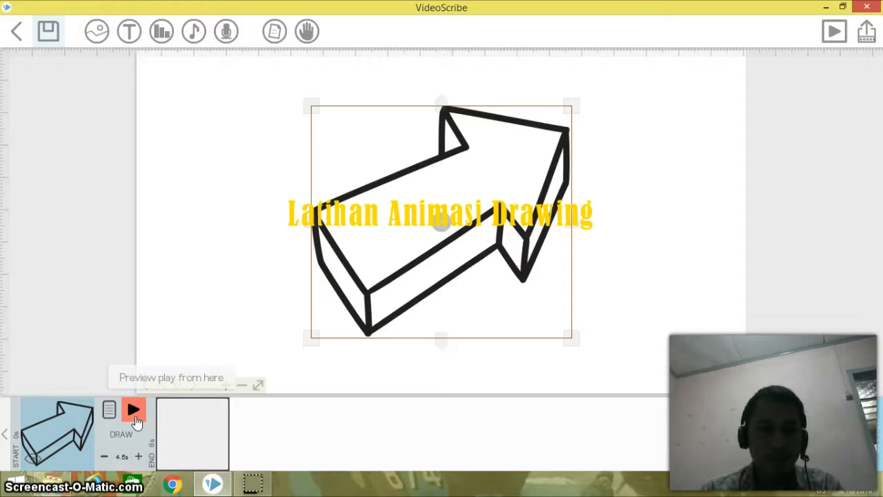
pyautogui.click(133, 411)
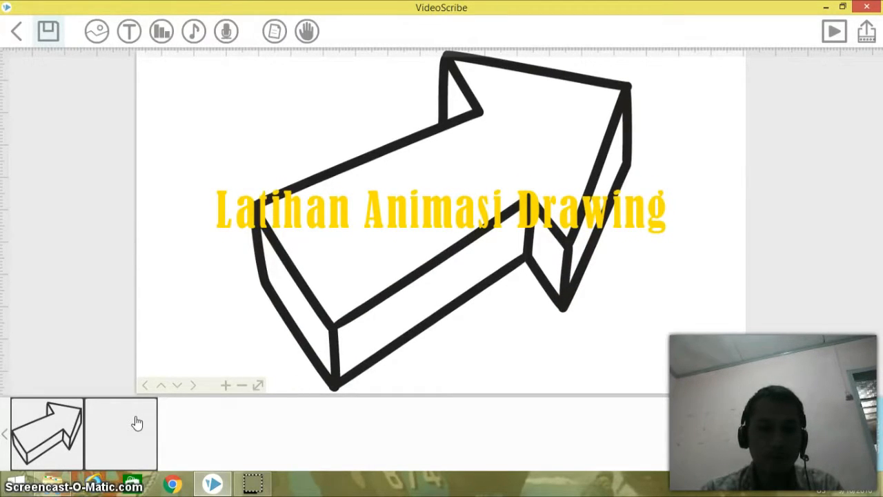
# Open the properties of the "Latihan Animasi Drawing" text and set its colour to black
pyautogui.click(105, 444)
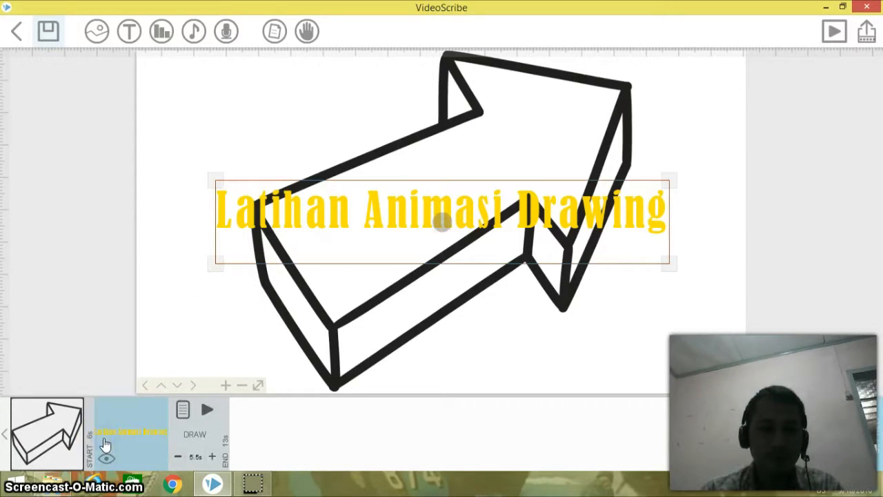
pyautogui.click(182, 412)
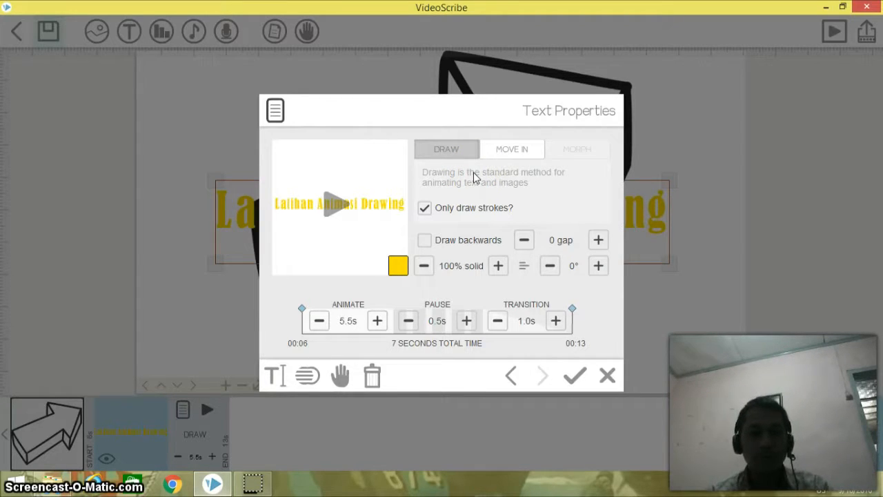
pyautogui.click(398, 268)
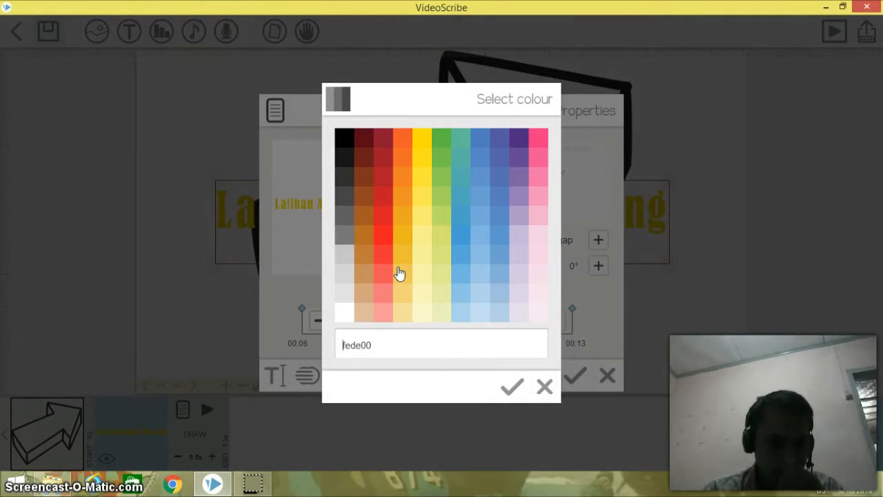
pyautogui.click(348, 145)
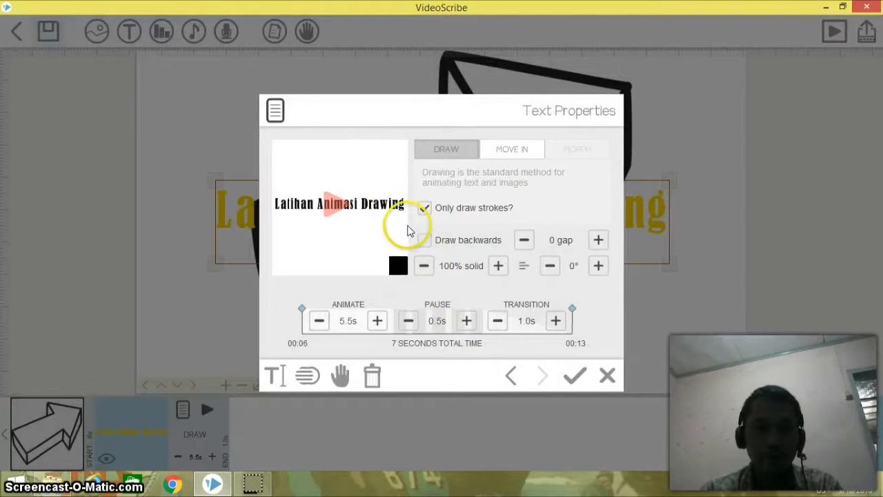
# Try reducing the text's opacity to 75% solid, and restore it to 100%
pyautogui.click(523, 243)
pyautogui.click(598, 245)
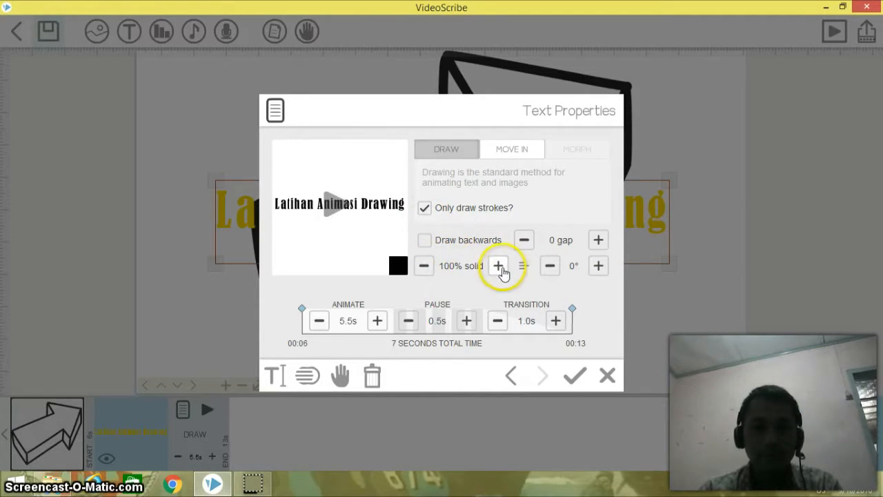
pyautogui.click(424, 268)
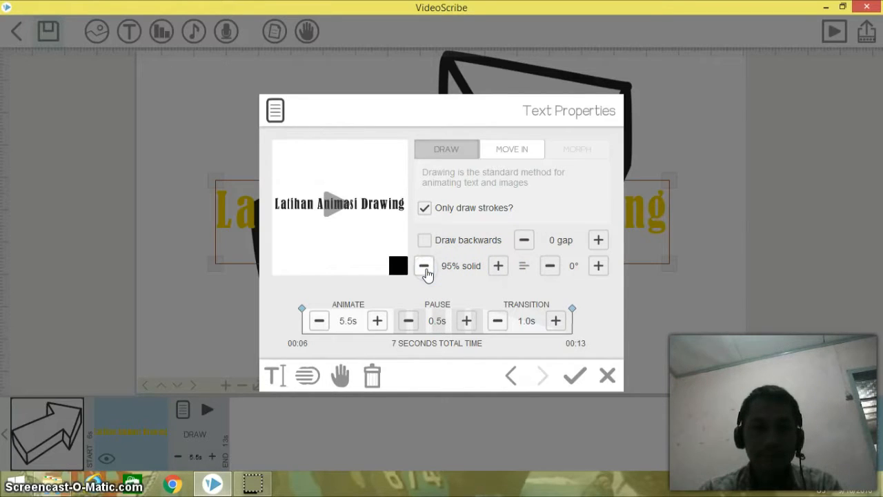
pyautogui.click(425, 267)
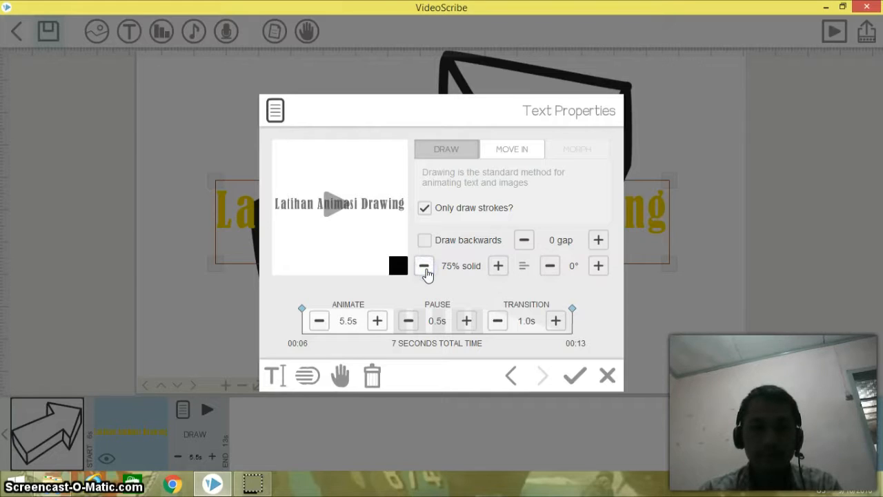
pyautogui.click(405, 273)
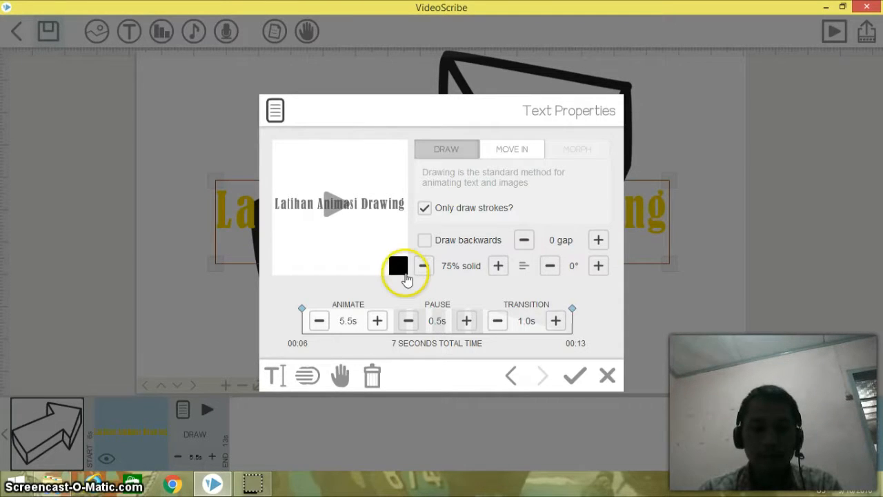
pyautogui.click(497, 267)
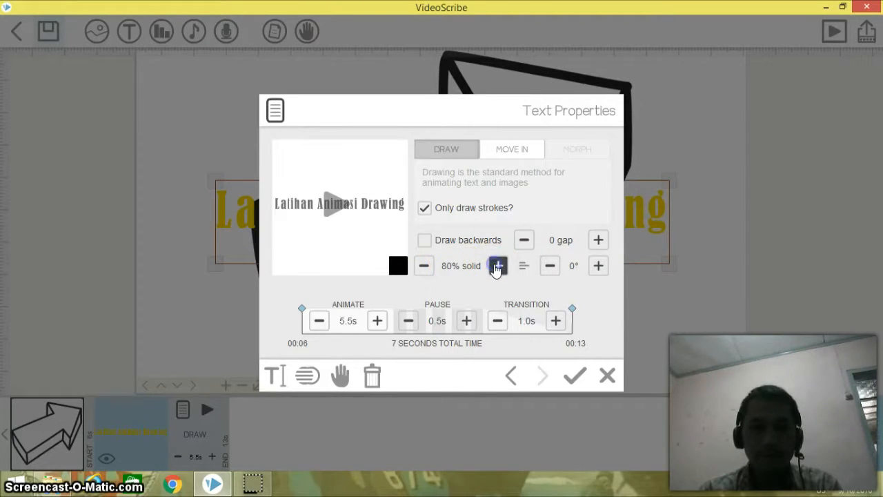
pyautogui.click(497, 268)
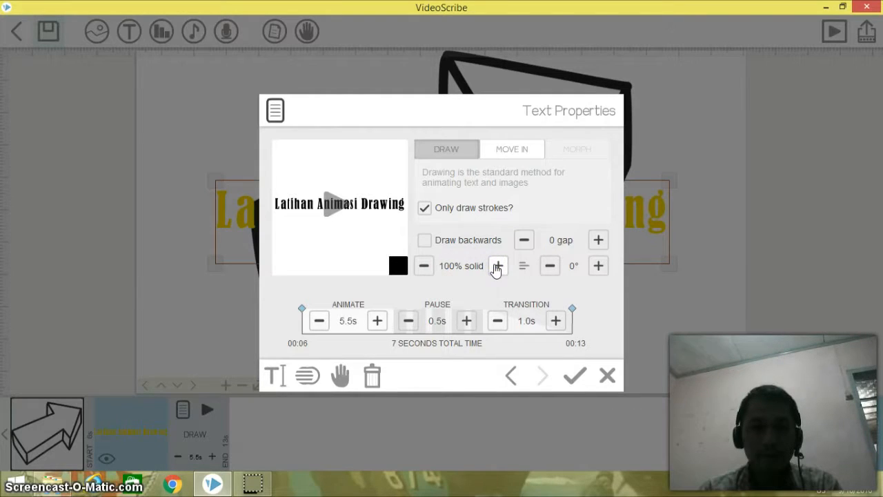
# Cycle through the text alignment options and set the text to right alignment
pyautogui.click(512, 268)
pyautogui.click(550, 267)
pyautogui.click(524, 267)
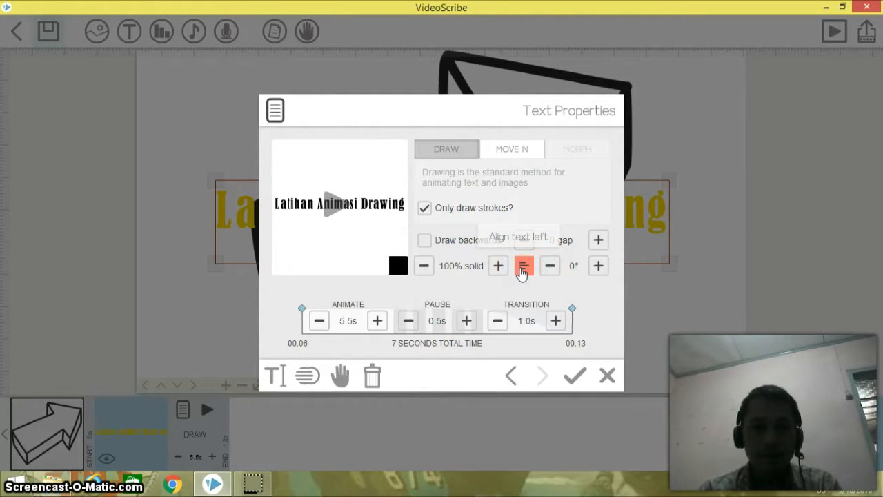
pyautogui.click(523, 267)
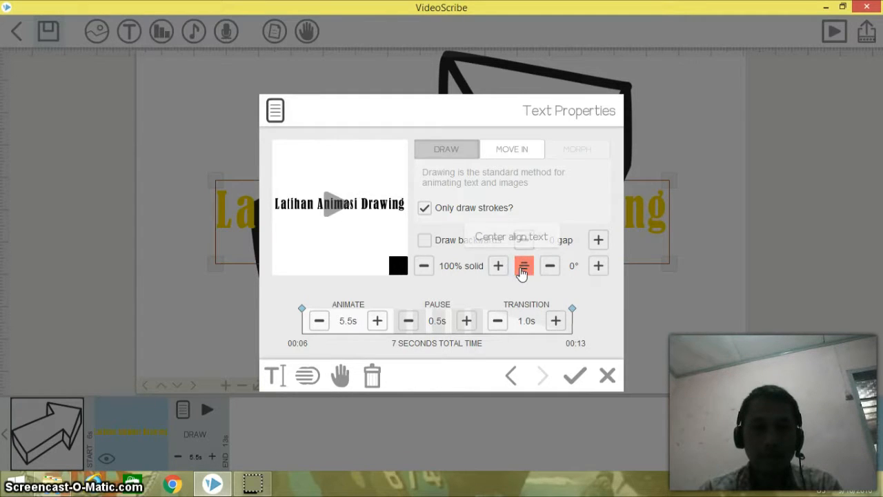
pyautogui.click(523, 268)
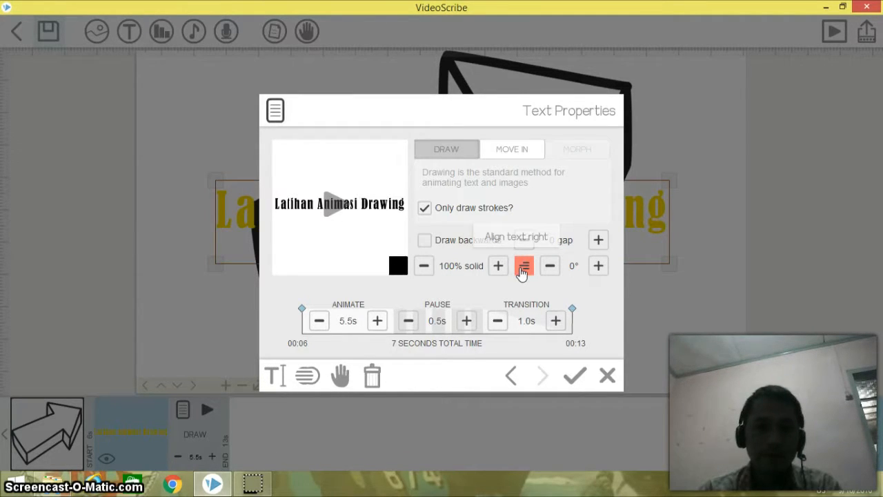
pyautogui.click(524, 268)
# Rotate the "Latihan Animasi Drawing" text clockwise to 20°
pyautogui.click(550, 269)
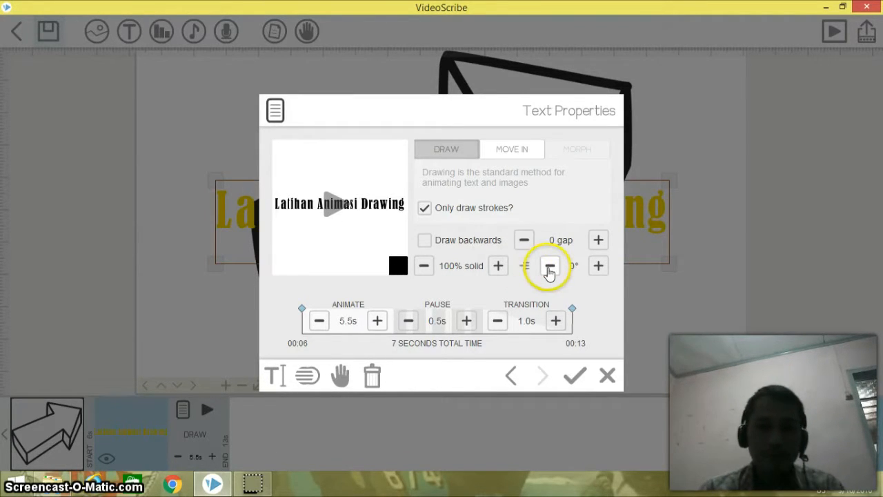
pyautogui.click(599, 269)
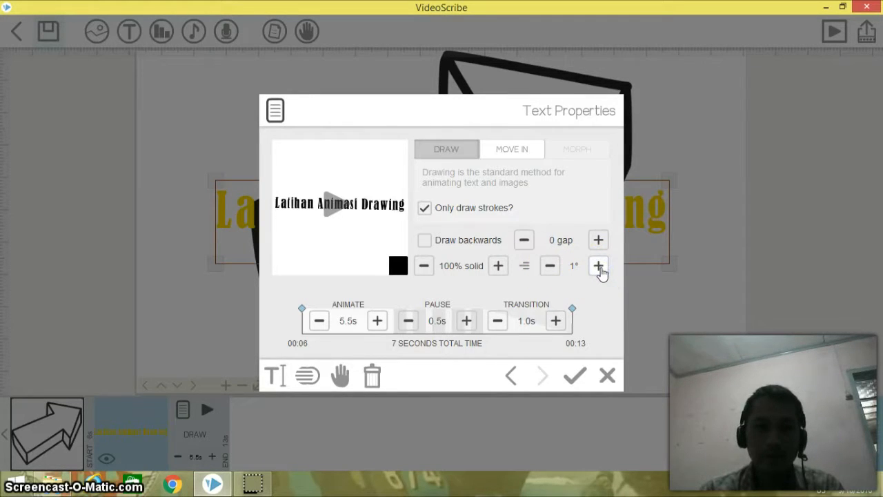
pyautogui.click(599, 269)
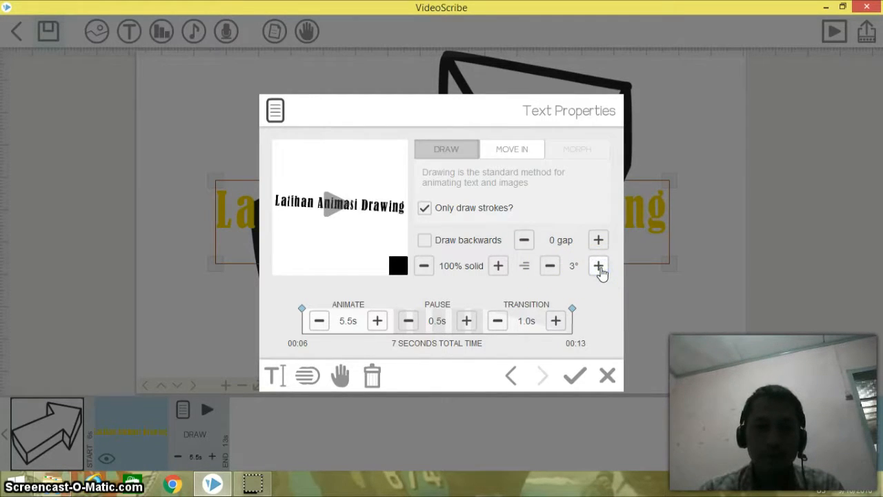
pyautogui.click(599, 268)
pyautogui.click(599, 269)
pyautogui.click(599, 269)
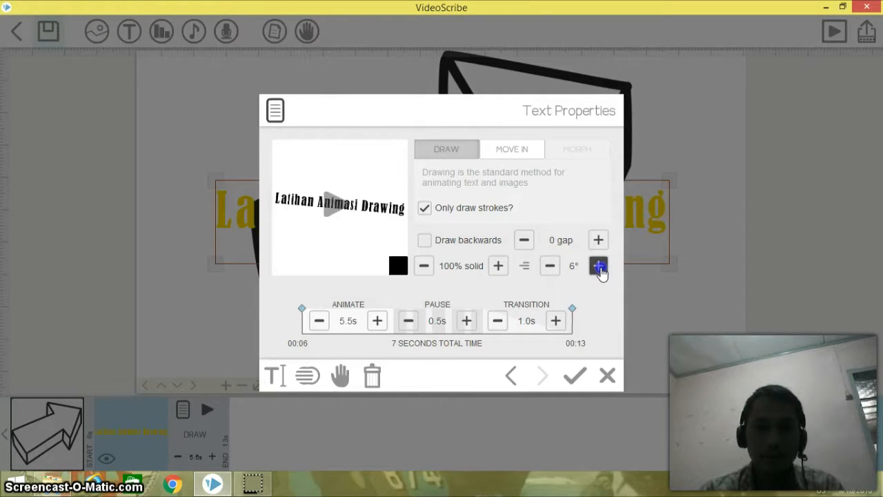
pyautogui.click(599, 269)
pyautogui.click(599, 268)
pyautogui.click(599, 268)
pyautogui.click(599, 269)
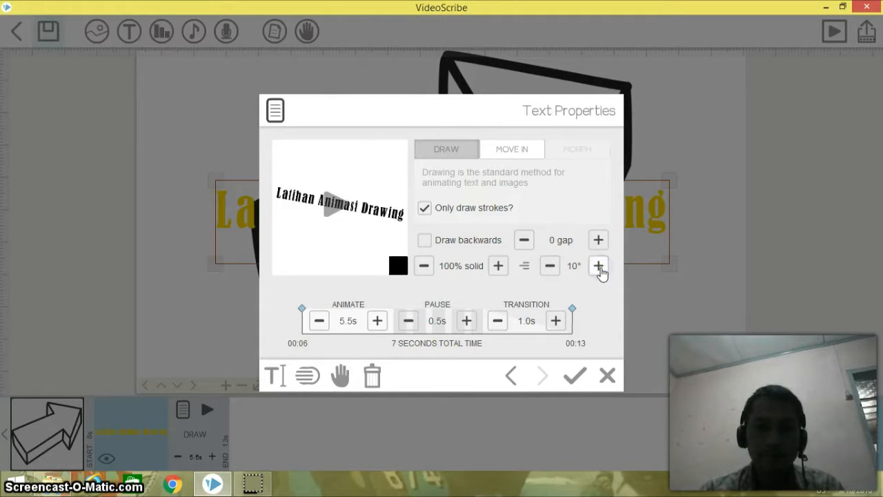
pyautogui.click(599, 268)
pyautogui.click(599, 268)
pyautogui.click(598, 269)
pyautogui.click(599, 269)
pyautogui.click(599, 268)
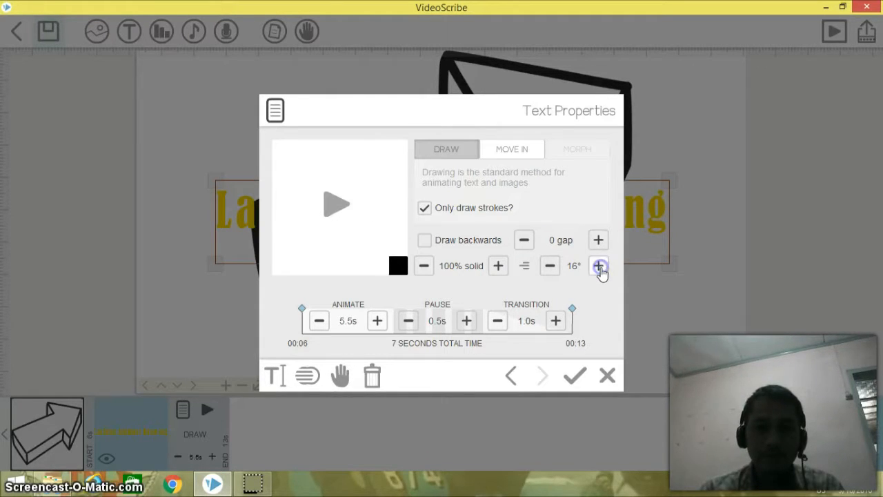
pyautogui.click(599, 268)
pyautogui.click(599, 269)
pyautogui.click(598, 268)
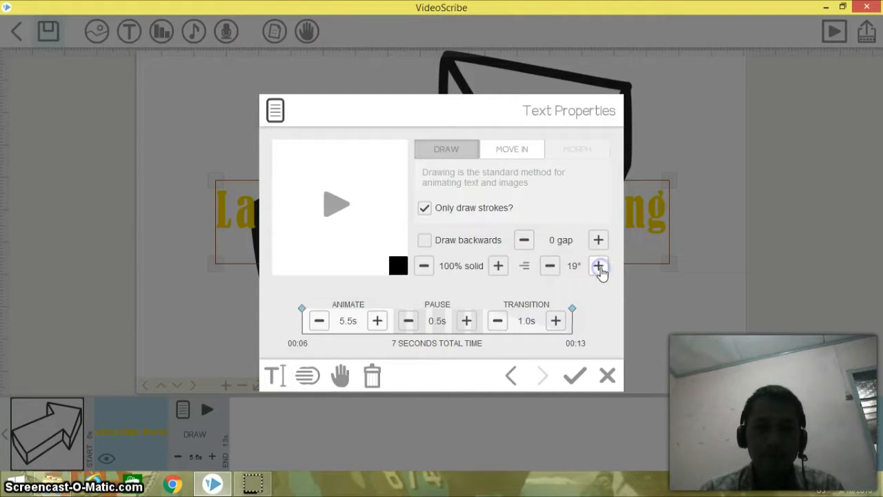
pyautogui.click(599, 269)
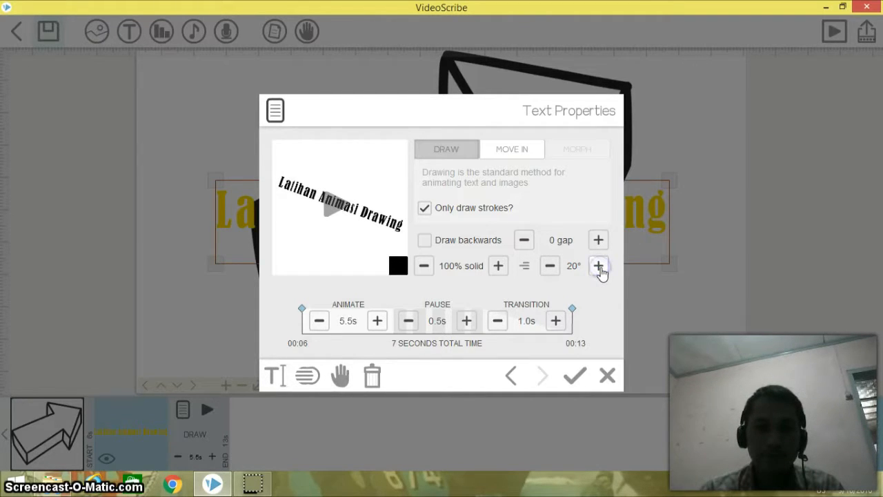
# Rotate the "Latihan Animasi Drawing" text counterclockwise to -18°
pyautogui.click(549, 268)
pyautogui.click(549, 268)
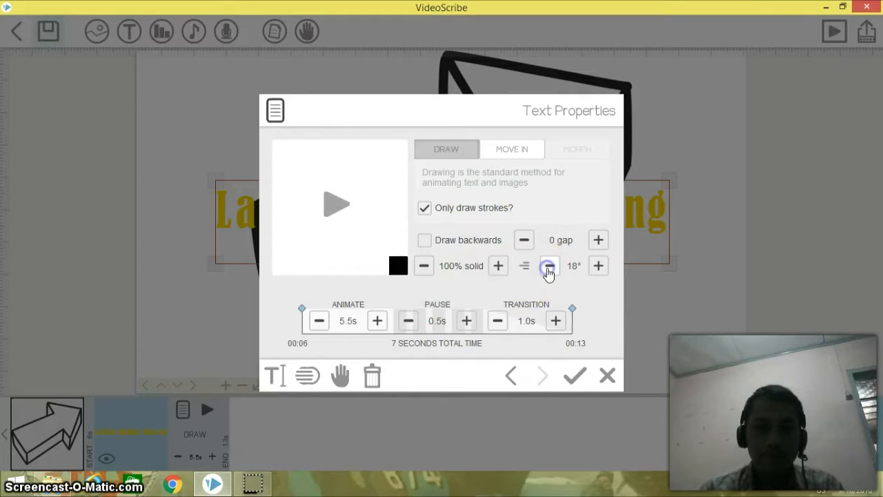
pyautogui.click(549, 268)
pyautogui.click(550, 268)
pyautogui.click(550, 268)
pyautogui.click(549, 268)
pyautogui.click(550, 268)
pyautogui.click(549, 269)
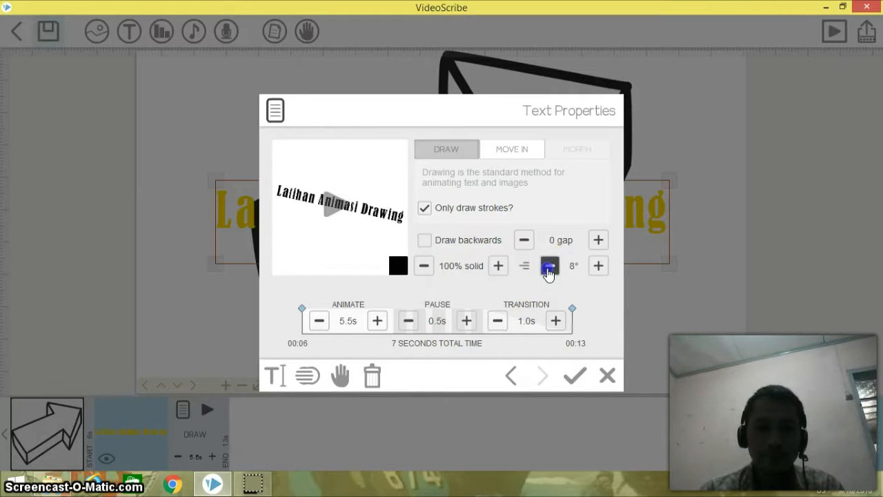
pyautogui.click(549, 268)
pyautogui.click(549, 269)
pyautogui.click(549, 269)
pyautogui.click(549, 268)
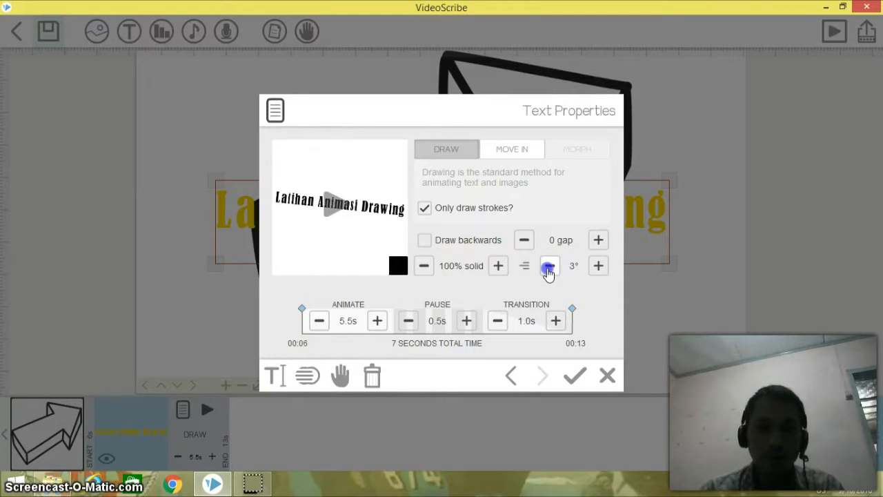
pyautogui.click(549, 268)
pyautogui.click(549, 269)
pyautogui.click(549, 269)
pyautogui.click(550, 268)
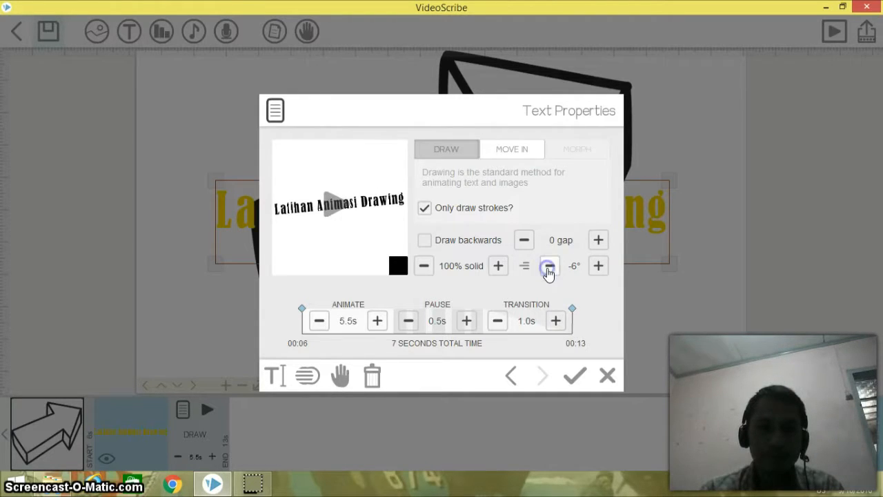
pyautogui.click(549, 268)
pyautogui.click(549, 268)
pyautogui.click(549, 268)
pyautogui.click(550, 268)
pyautogui.click(549, 268)
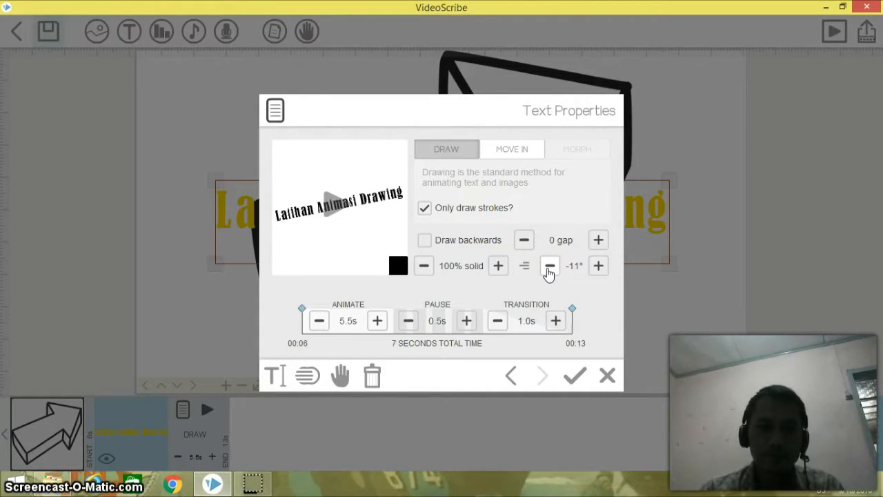
pyautogui.click(549, 269)
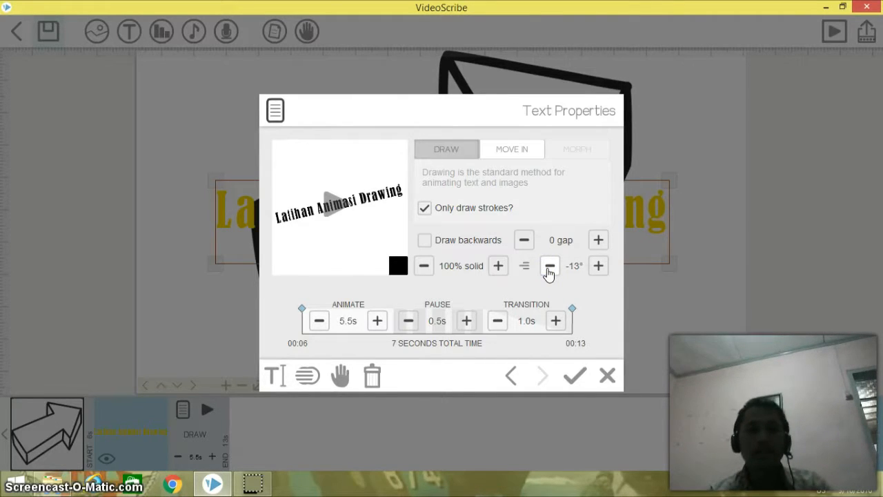
pyautogui.click(549, 268)
pyautogui.click(549, 269)
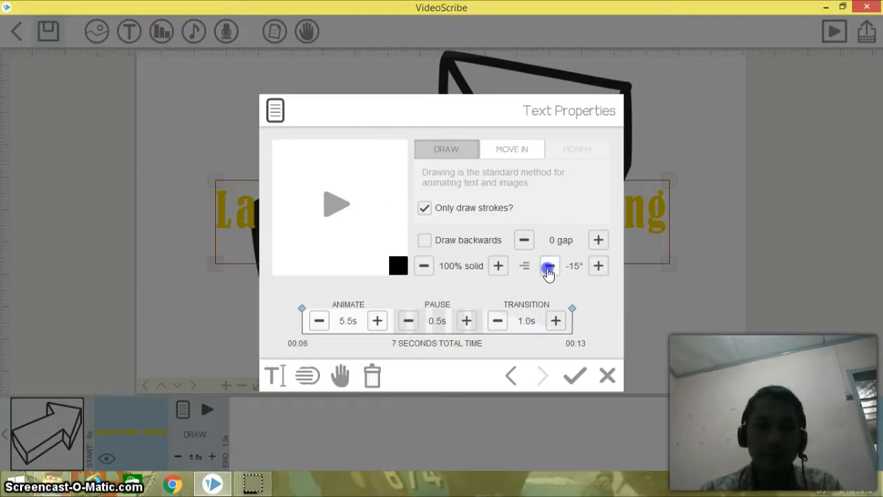
pyautogui.click(549, 269)
pyautogui.click(549, 269)
pyautogui.click(550, 268)
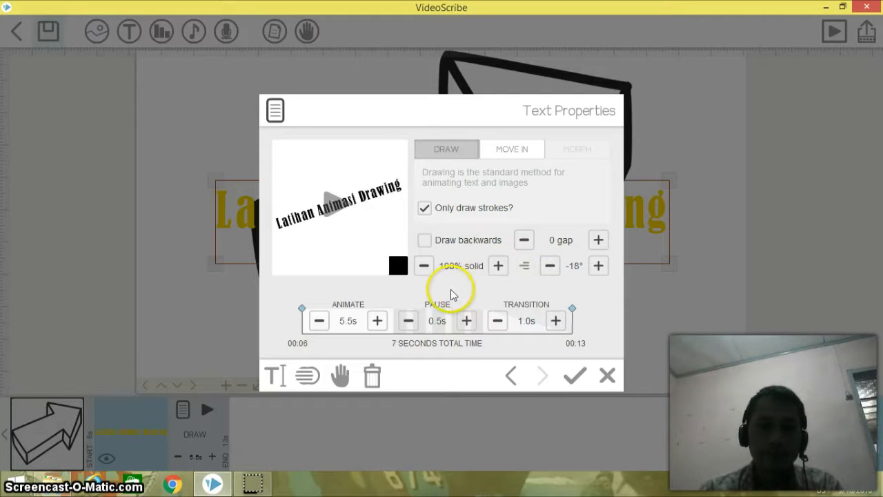
# Set the text's animate time to 2.0 s and its transition time to 0.5 s
pyautogui.click(318, 323)
pyautogui.click(318, 322)
pyautogui.click(318, 322)
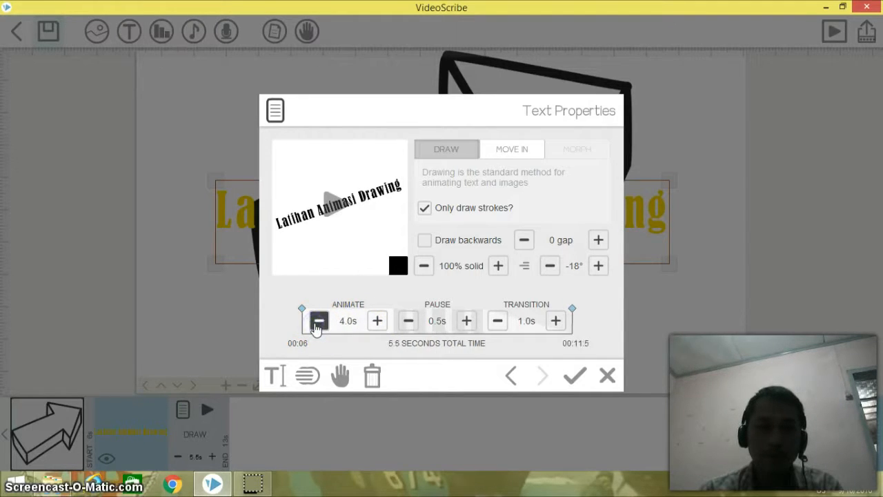
pyautogui.click(318, 322)
pyautogui.click(318, 322)
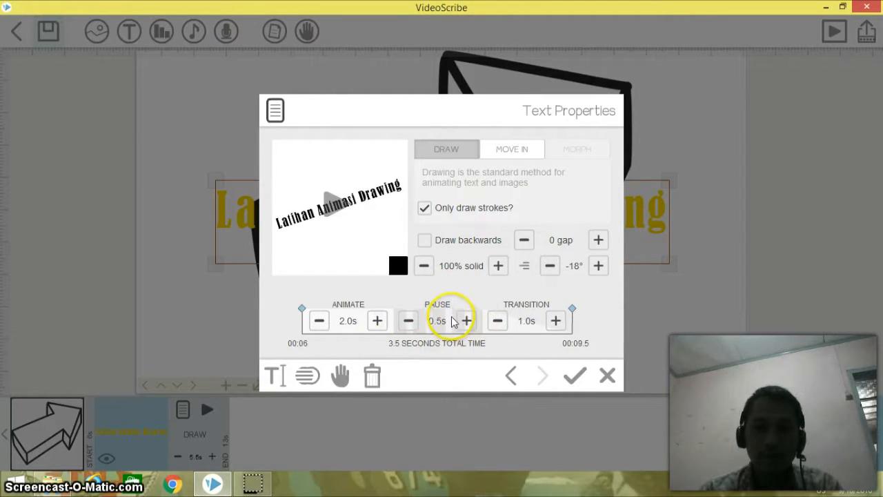
pyautogui.click(497, 320)
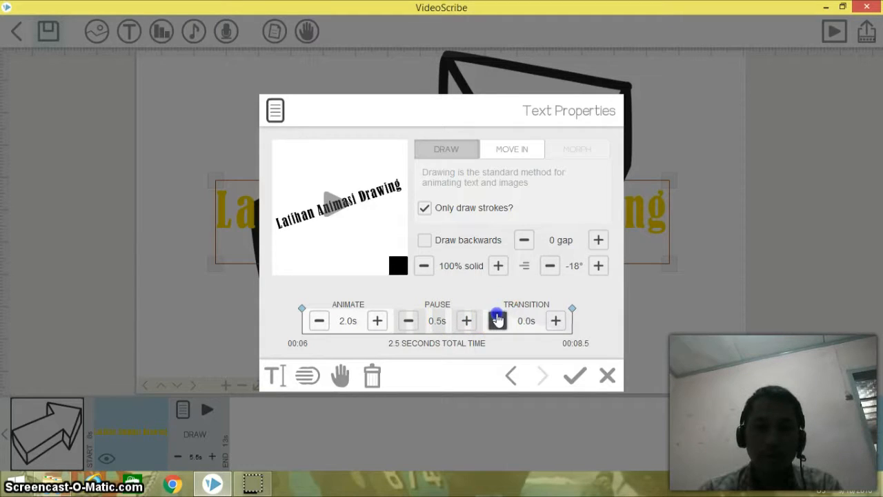
pyautogui.click(555, 320)
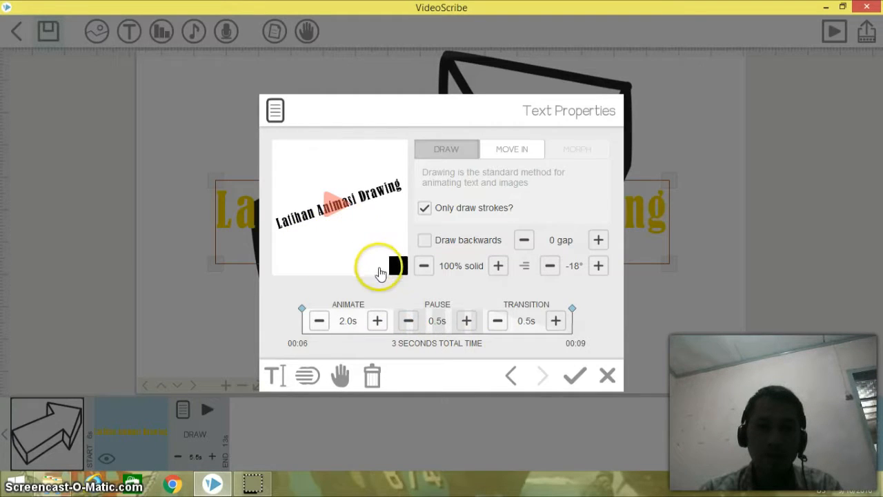
# Open the text for replacement and add a second line reading "Bersama Seamolec"
pyautogui.click(280, 376)
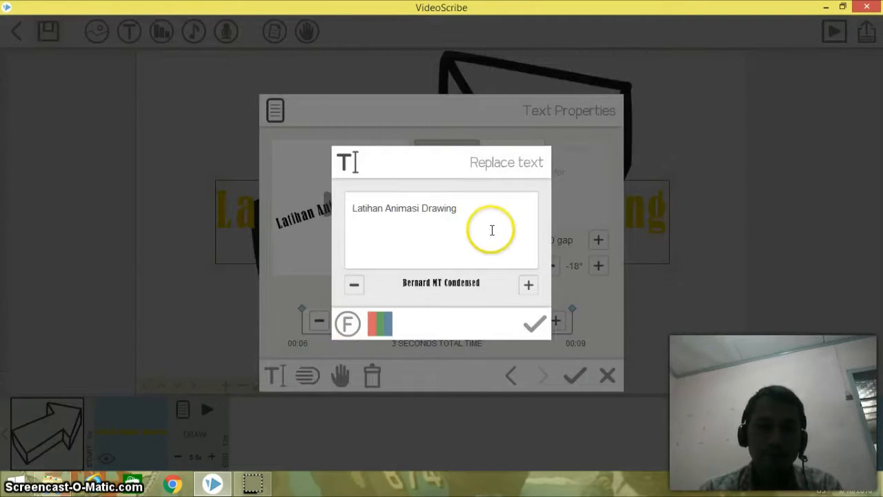
pyautogui.click(486, 218)
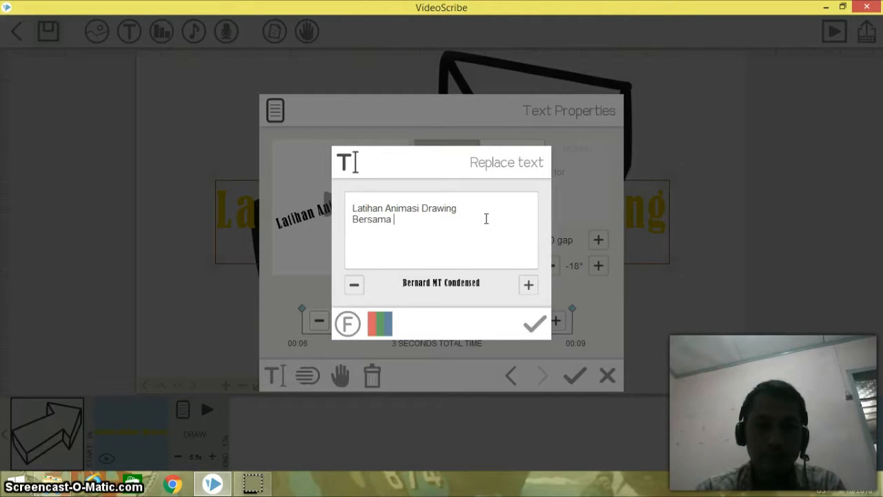
pyautogui.write('Bersama Seamolec')
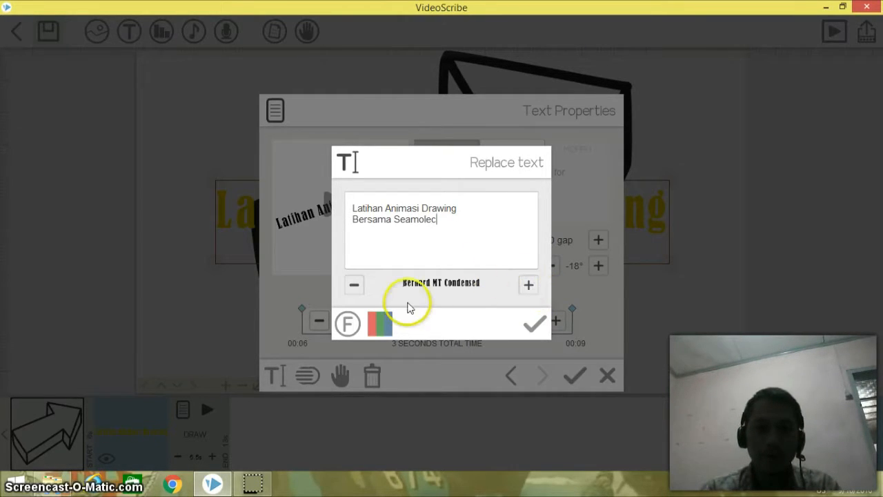
# Change the text's font to BASIC and apply the replaced text
pyautogui.click(354, 285)
pyautogui.click(355, 285)
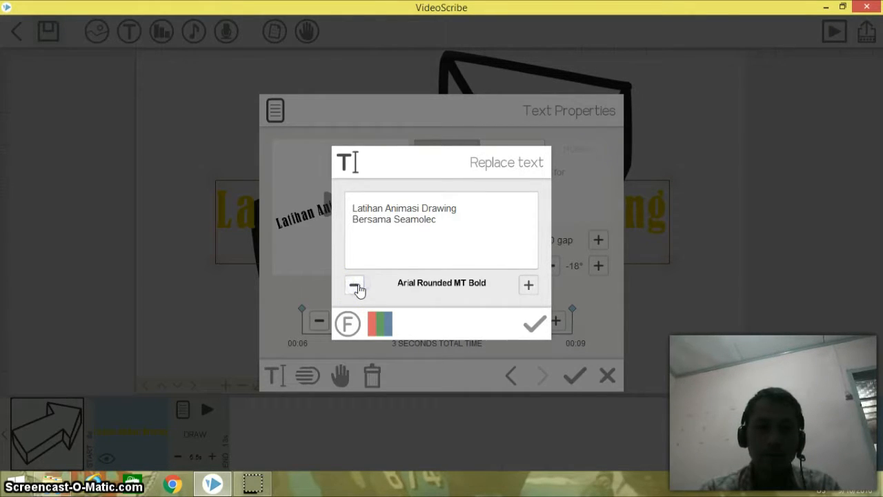
pyautogui.click(354, 284)
pyautogui.click(354, 285)
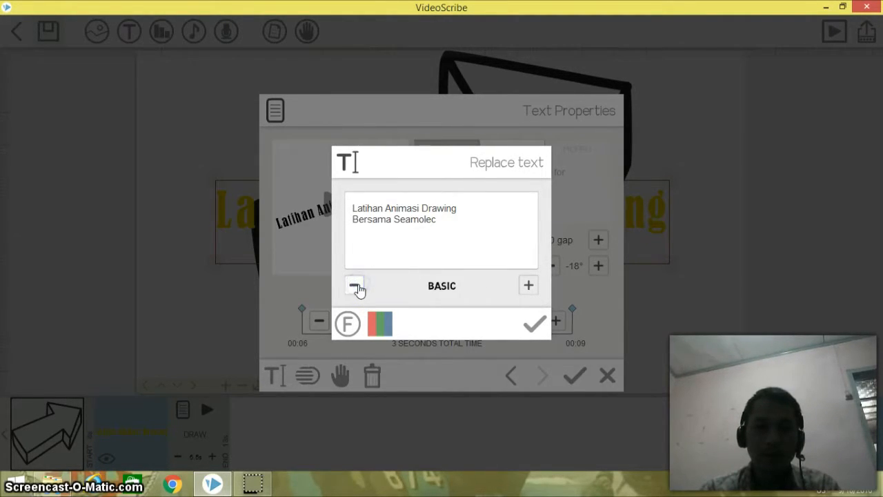
pyautogui.click(414, 289)
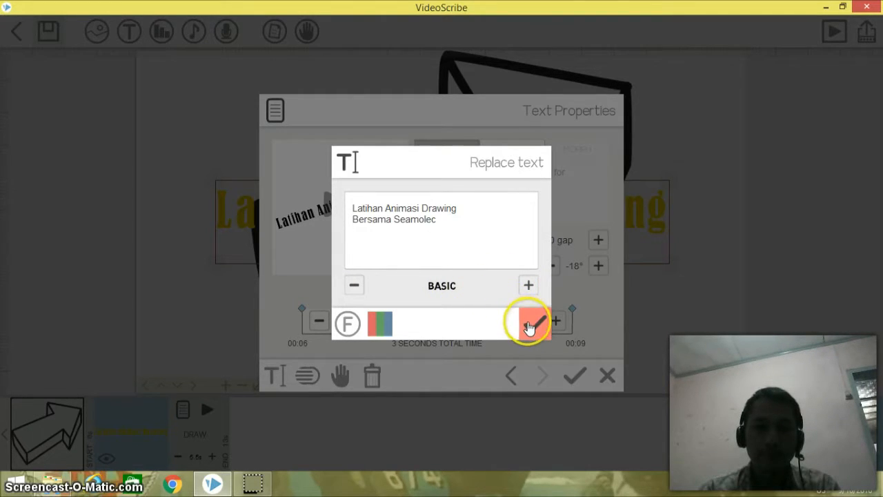
pyautogui.click(528, 324)
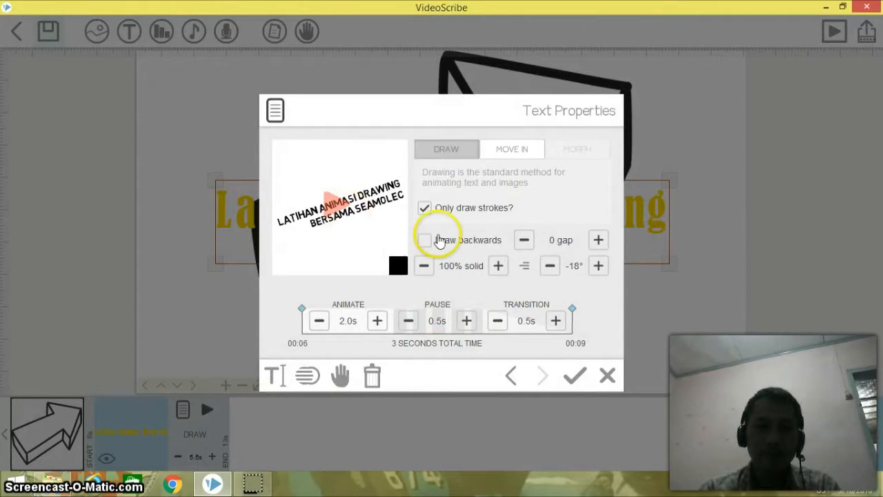
# Set the two-line text to centre alignment and play its animation preview
pyautogui.click(527, 269)
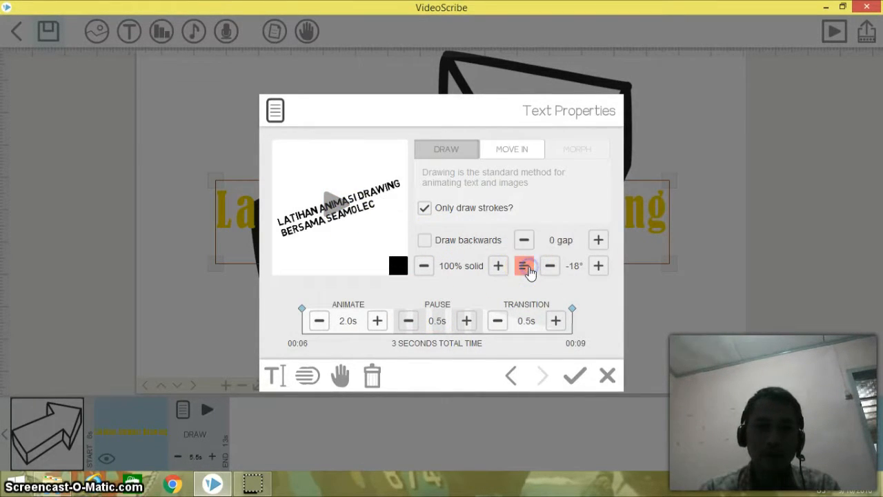
pyautogui.click(526, 268)
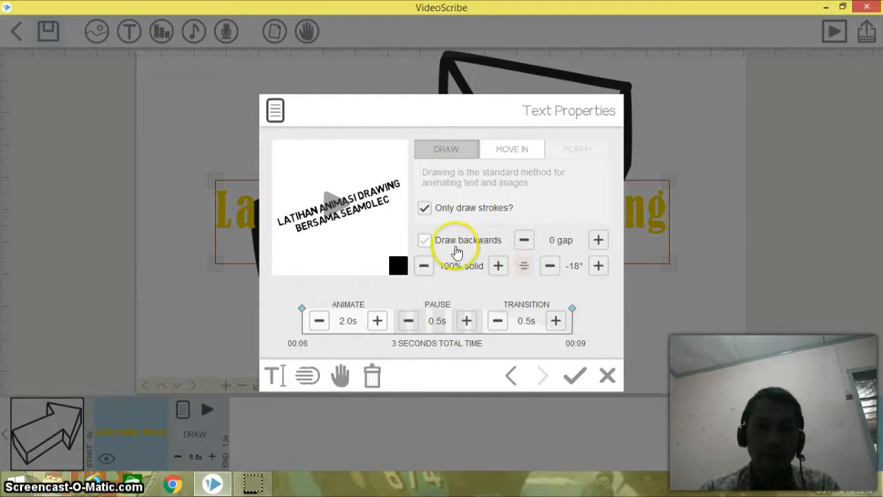
pyautogui.click(388, 225)
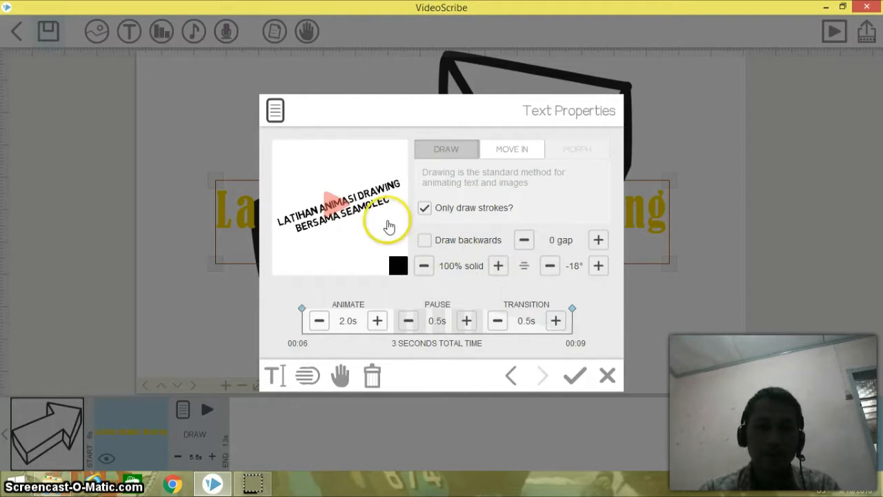
pyautogui.click(334, 201)
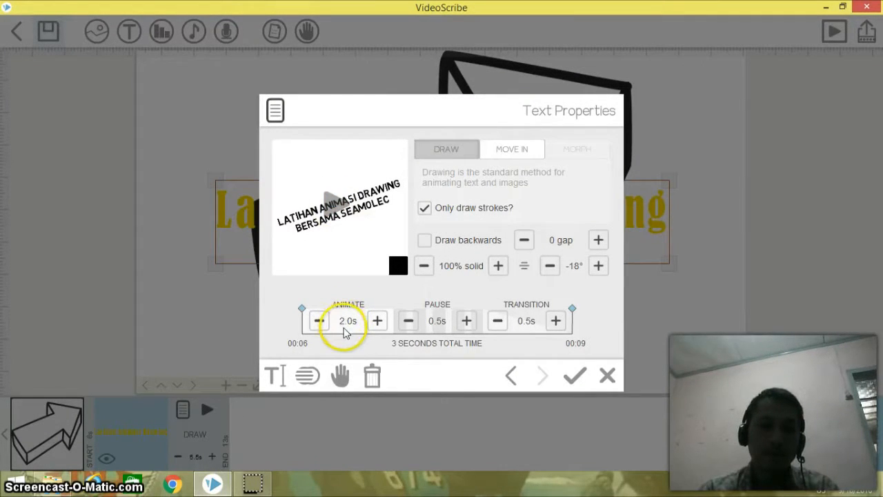
# Apply the Drop Shadow, Inner Shadow and Bevel filters to the text with their default settings, and preview the animation
pyautogui.click(308, 377)
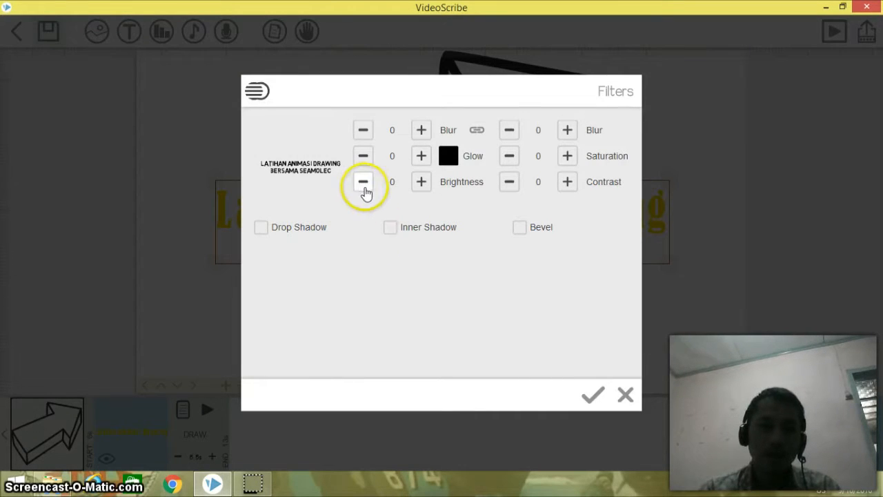
pyautogui.click(280, 231)
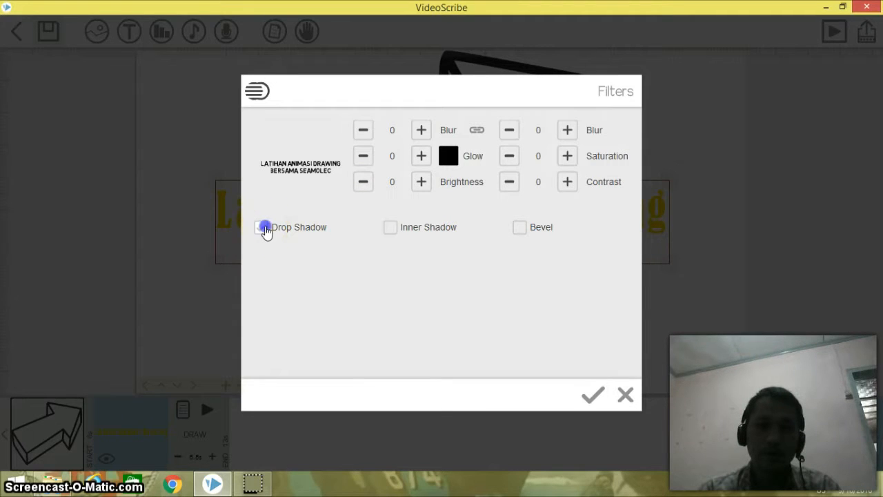
pyautogui.click(265, 229)
pyautogui.click(390, 229)
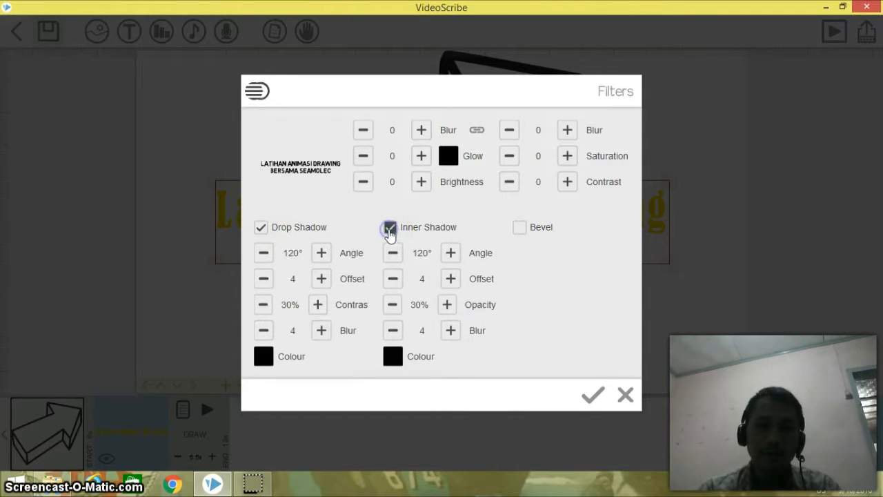
pyautogui.click(522, 235)
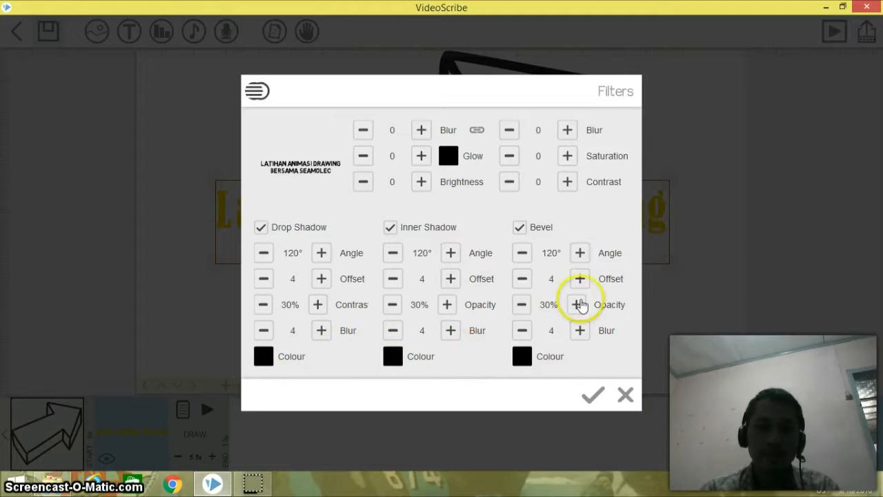
pyautogui.click(422, 226)
pyautogui.click(423, 219)
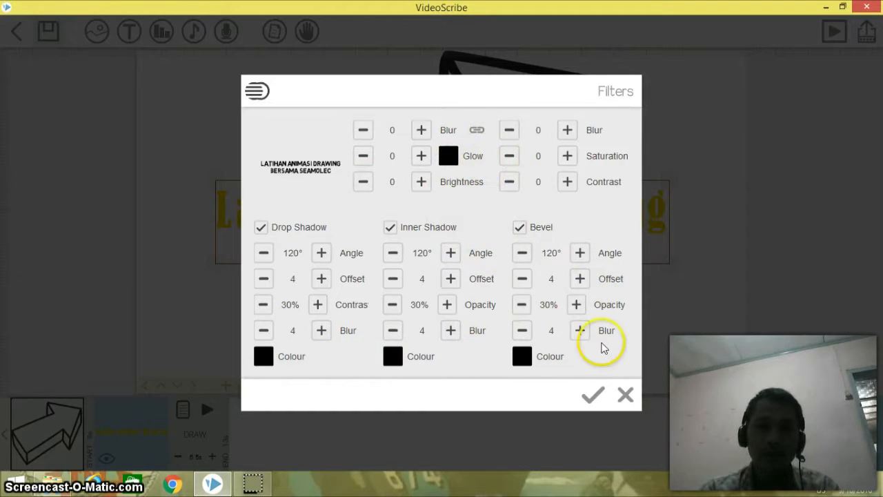
pyautogui.click(593, 395)
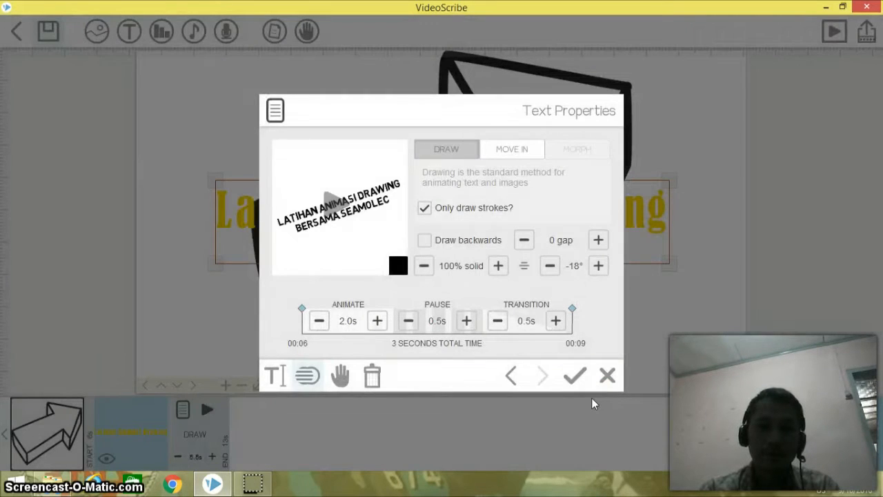
pyautogui.click(345, 207)
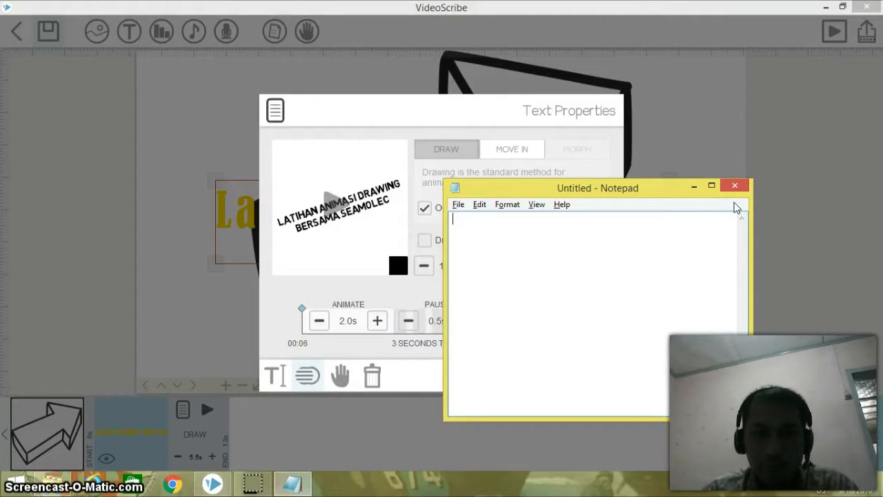
# Close the blank Notepad window and assign the purple crayon as the drawing hand for this text
pyautogui.click(736, 186)
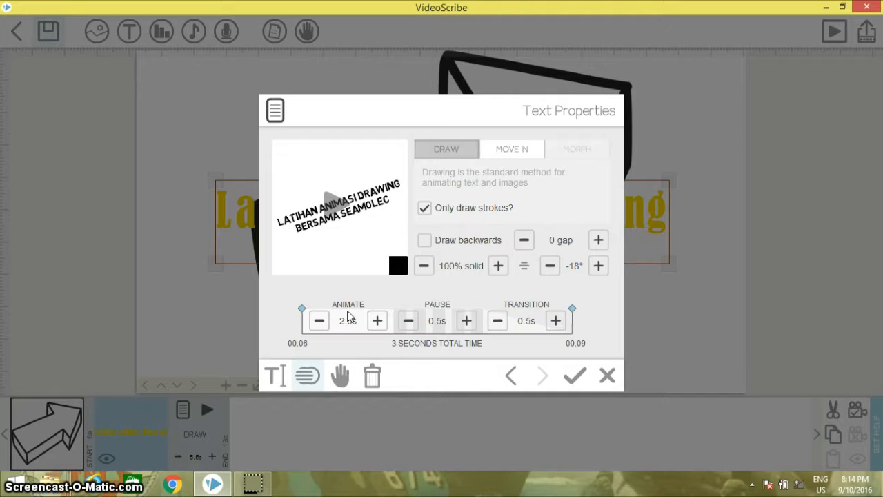
pyautogui.click(341, 373)
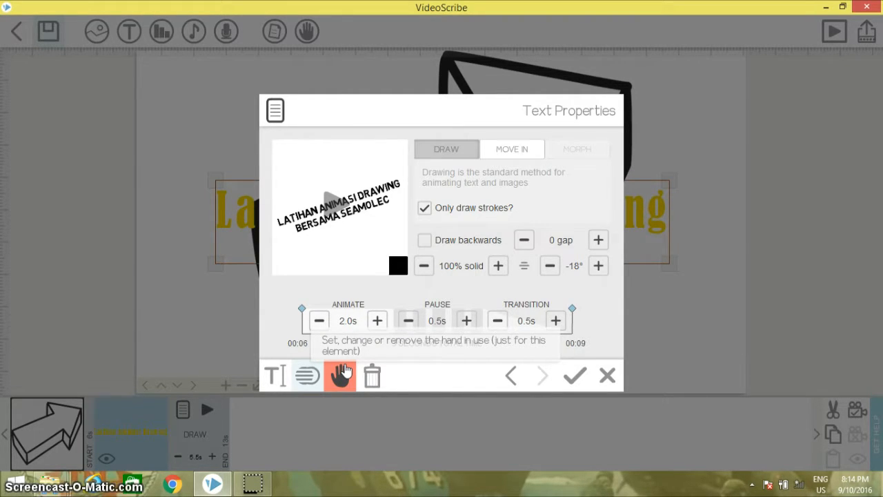
pyautogui.click(344, 372)
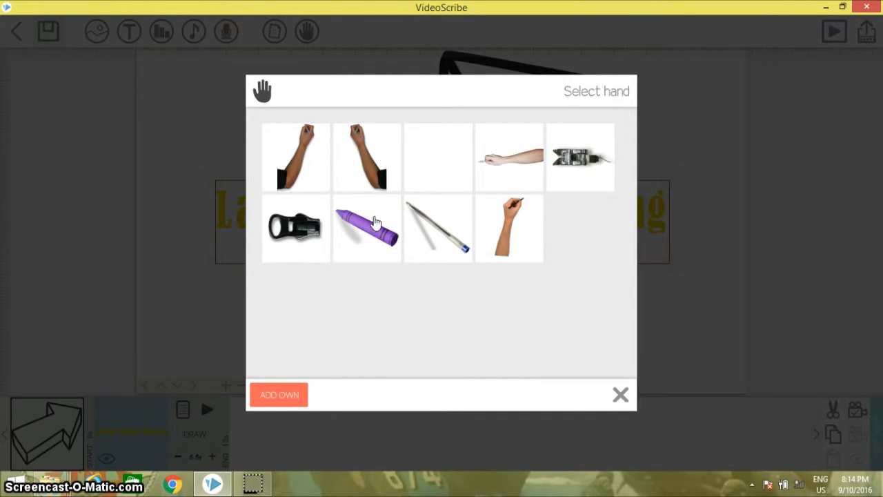
pyautogui.click(369, 227)
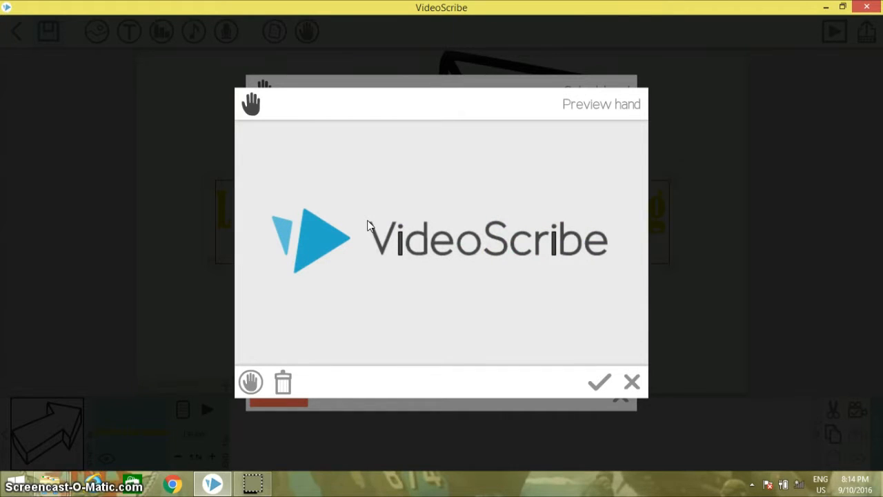
pyautogui.click(601, 381)
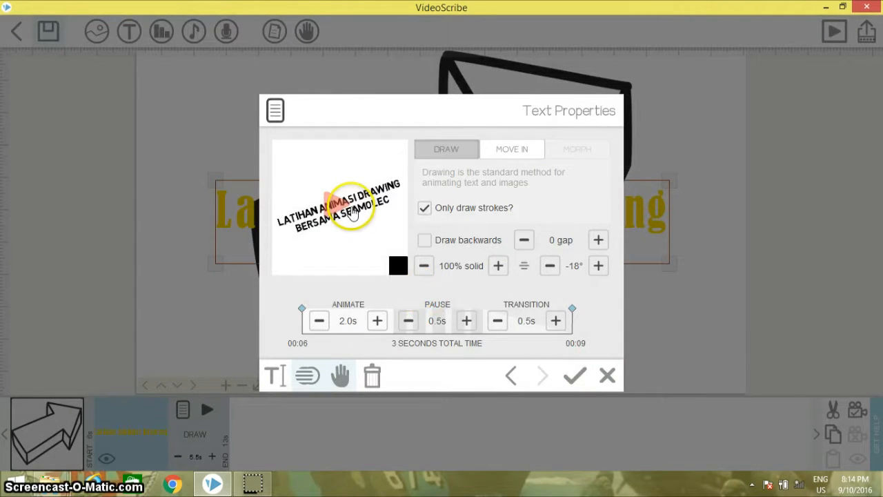
# Play the animation preview of the rotated two-line text and apply its text properties
pyautogui.click(327, 200)
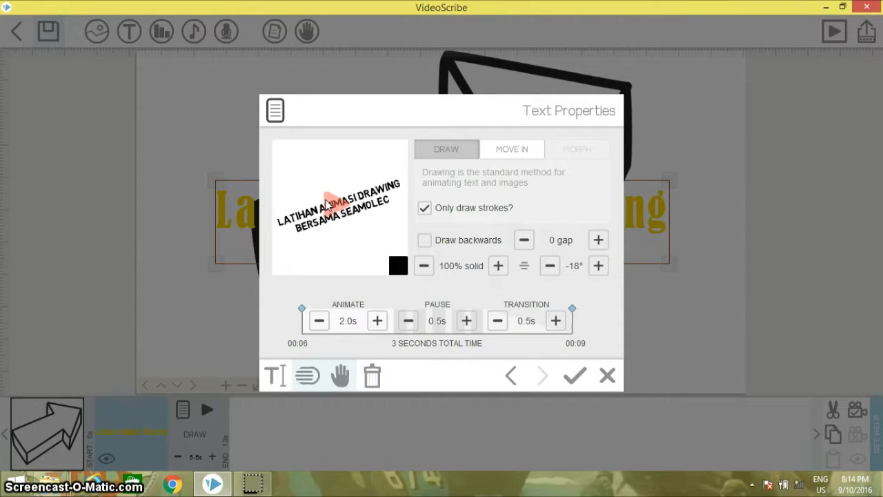
pyautogui.click(384, 376)
pyautogui.click(567, 382)
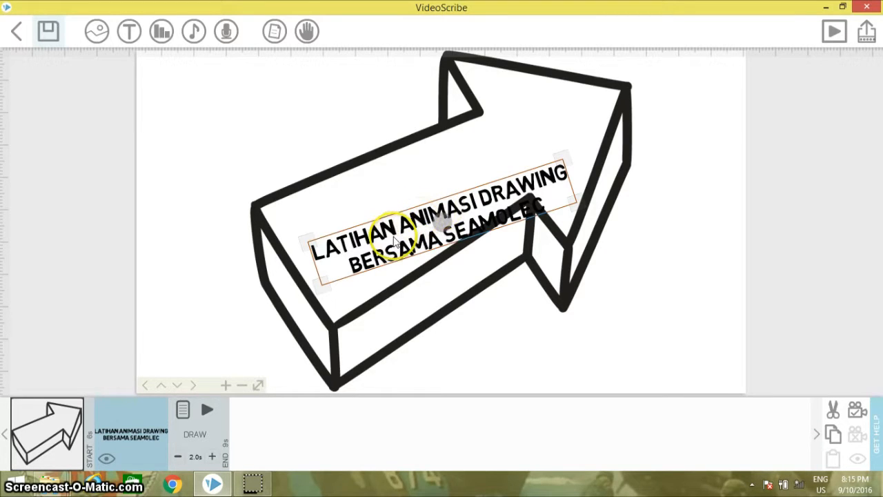
# Move the two-line text up onto the arrow's face, rotate it further to follow the arrow's slope, and enlarge it slightly
pyautogui.moveTo(394, 238); pyautogui.dragTo(391, 198)
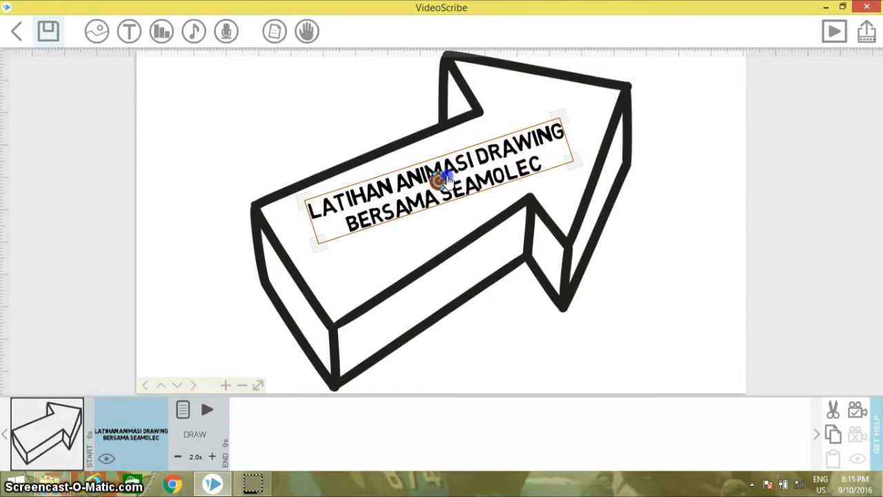
pyautogui.moveTo(445, 174); pyautogui.dragTo(449, 177)
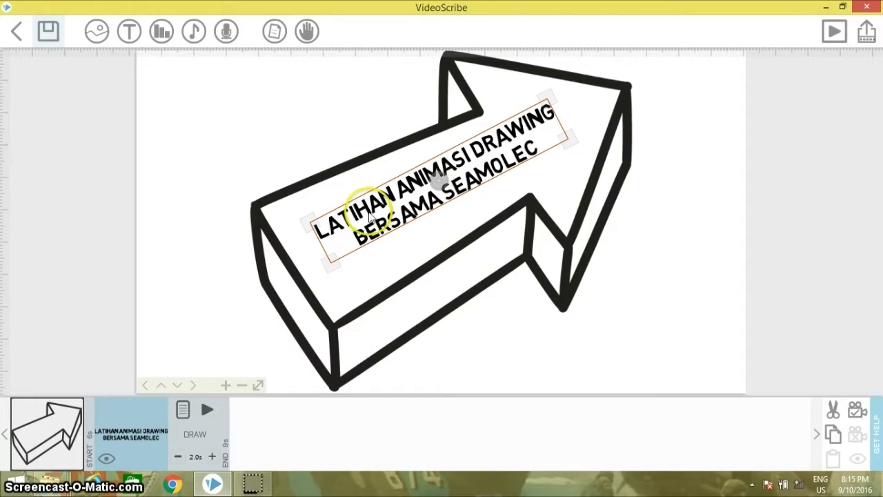
pyautogui.click(310, 224)
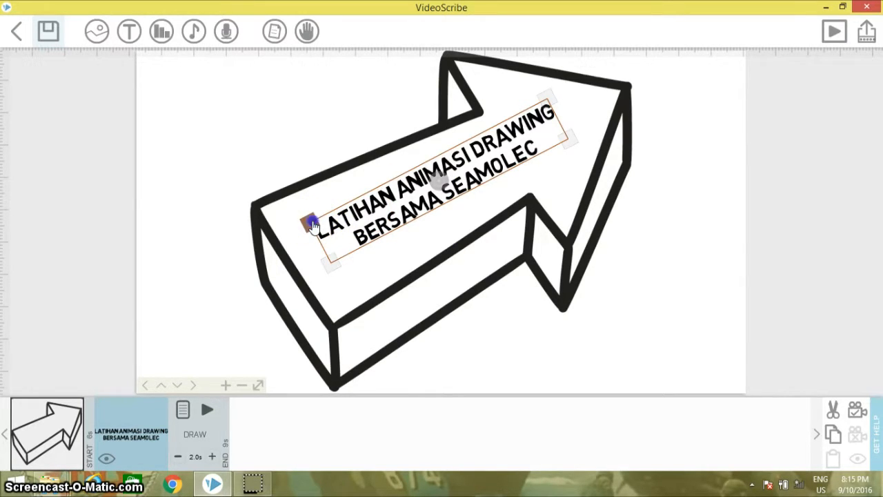
pyautogui.moveTo(312, 224)
pyautogui.mouseDown()
pyautogui.moveTo(306, 195)
pyautogui.moveTo(288, 228)
pyautogui.moveTo(311, 224)
pyautogui.moveTo(302, 221)
pyautogui.moveTo(312, 214)
pyautogui.moveTo(307, 228)
pyautogui.mouseUp()
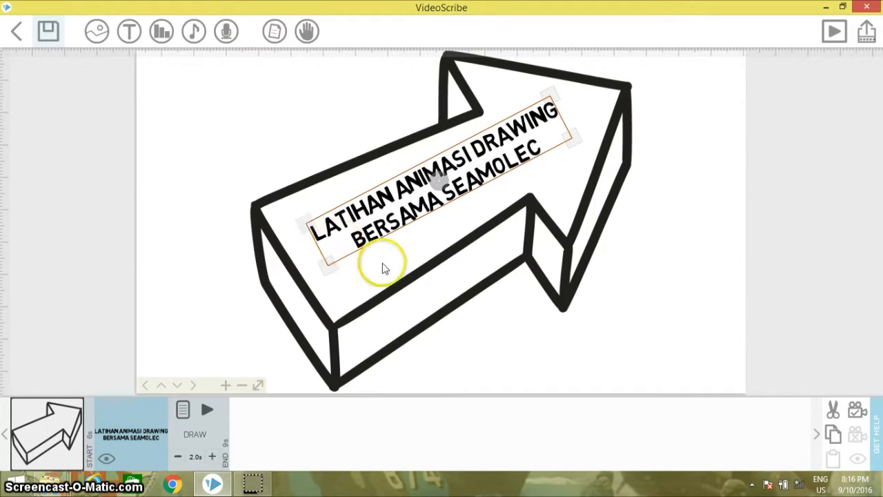
# Shrink the arrow image about its centre so that the whole arrow fits inside the canvas
pyautogui.click(453, 257)
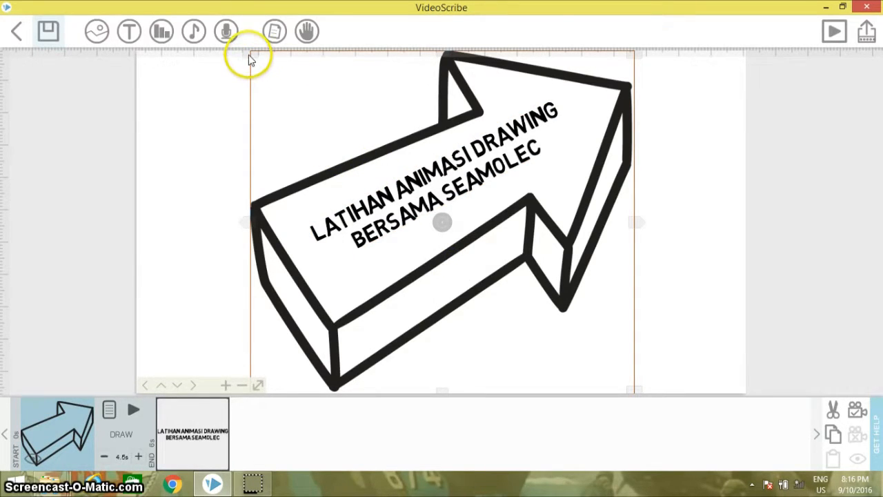
pyautogui.moveTo(249, 56)
pyautogui.mouseDown()
pyautogui.moveTo(262, 75)
pyautogui.moveTo(247, 52)
pyautogui.mouseUp()
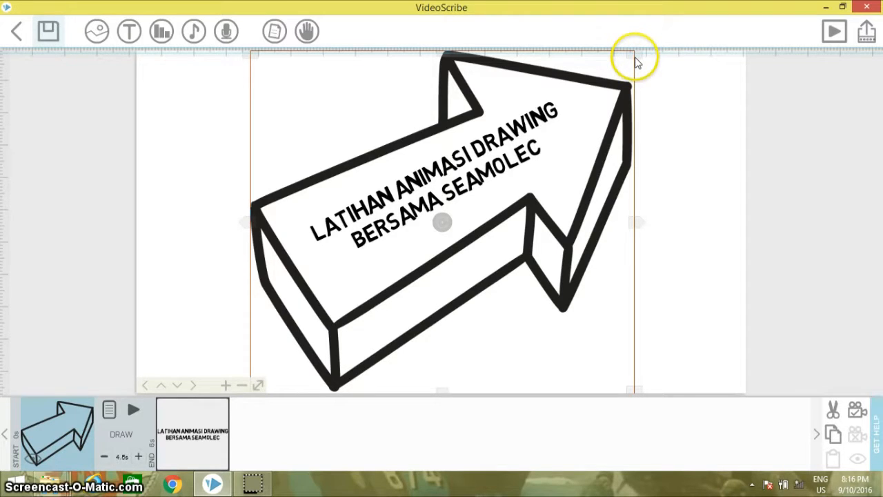
pyautogui.moveTo(635, 57); pyautogui.dragTo(634, 30)
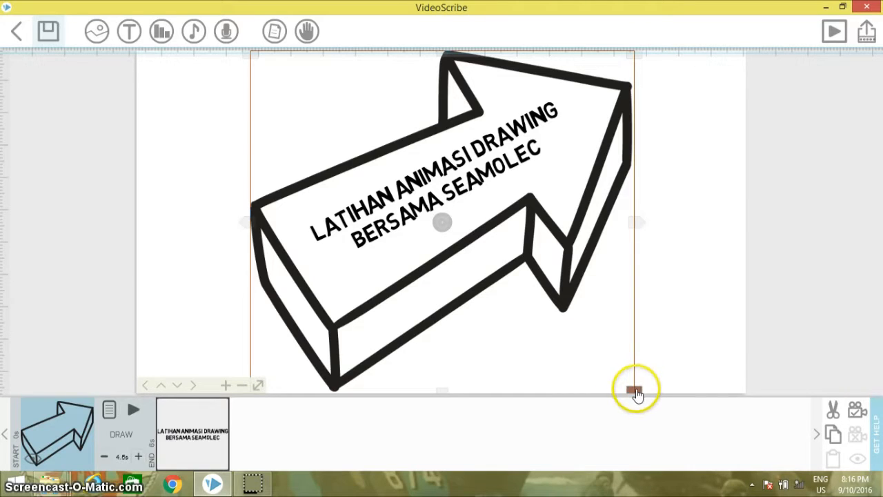
pyautogui.moveTo(634, 390); pyautogui.dragTo(592, 356)
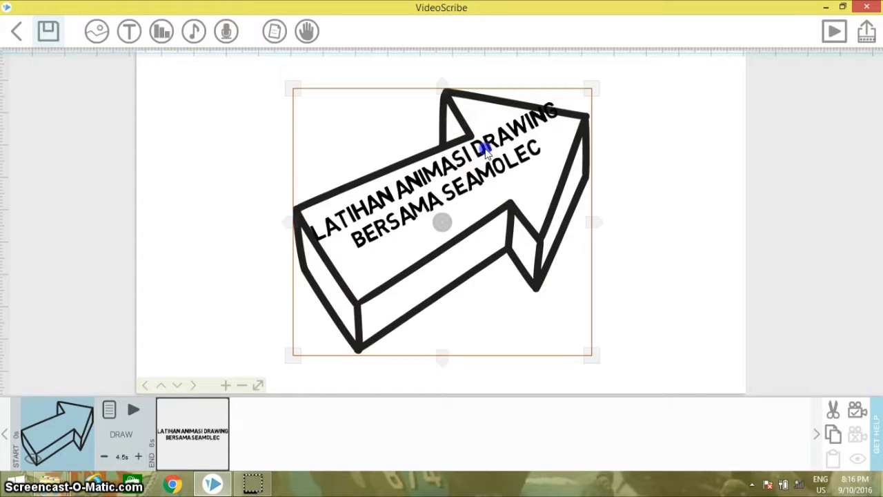
# Reduce the size of the two-line text and reposition it so it sits inside the arrow's face
pyautogui.click(487, 153)
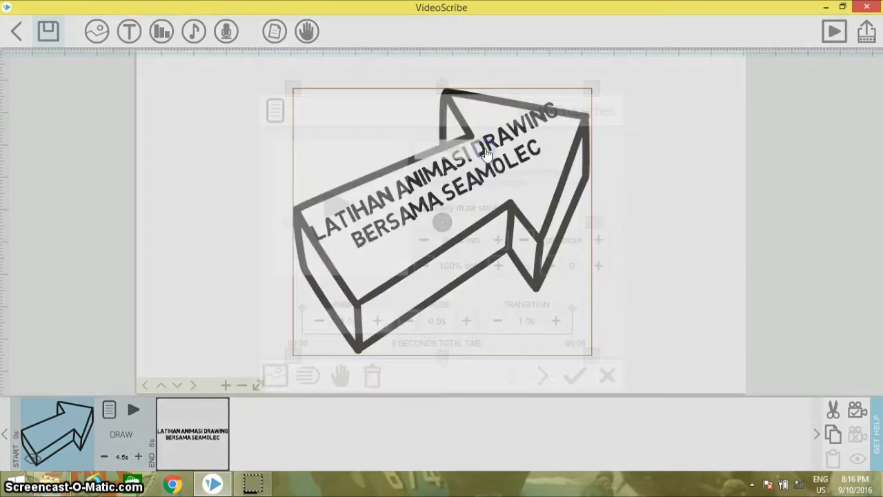
pyautogui.click(607, 377)
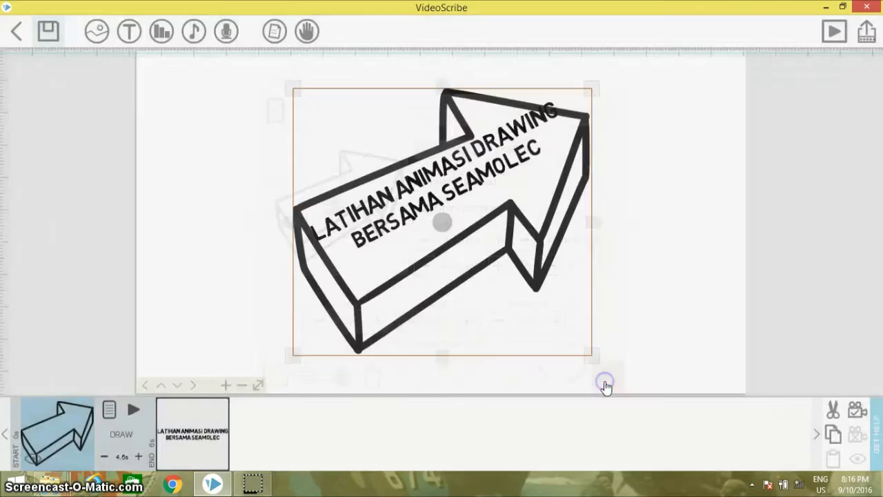
pyautogui.click(205, 418)
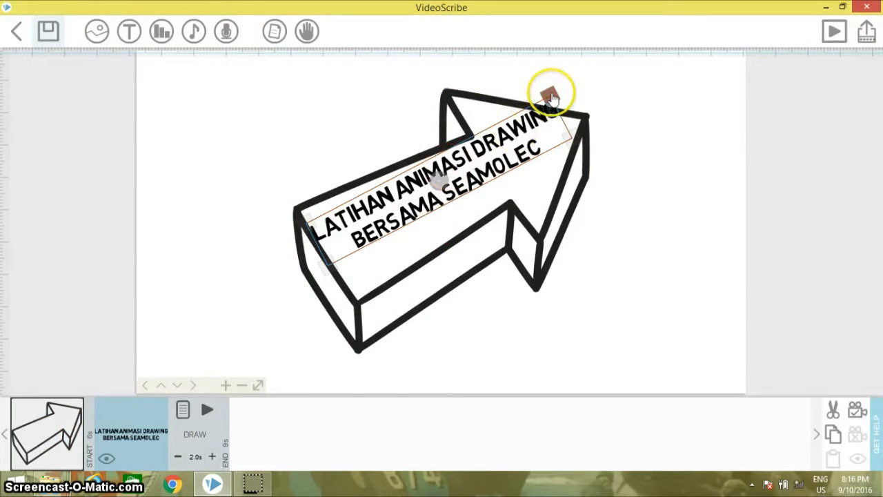
pyautogui.moveTo(550, 90); pyautogui.dragTo(547, 109)
pyautogui.moveTo(498, 153); pyautogui.dragTo(491, 162)
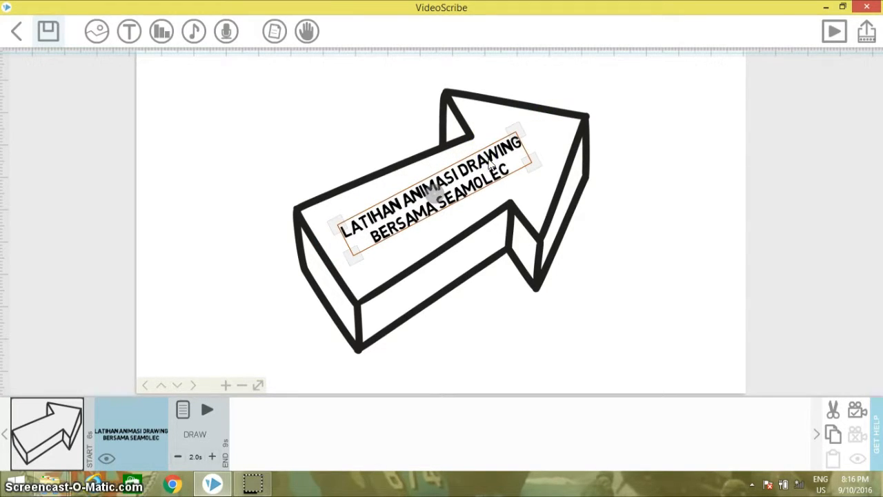
# Set the camera for both the arrow and its text to the current canvas scale and position, and play the whole scribe
pyautogui.click(229, 386)
pyautogui.click(242, 386)
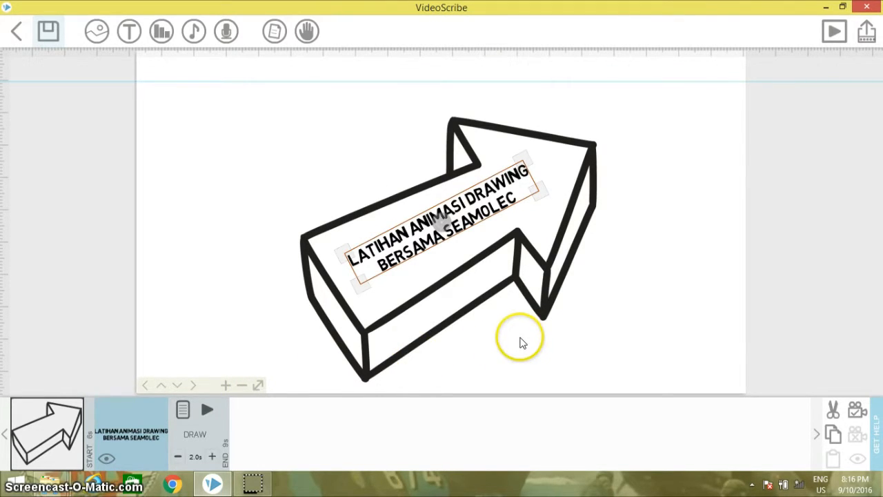
pyautogui.moveTo(522, 339); pyautogui.dragTo(519, 309)
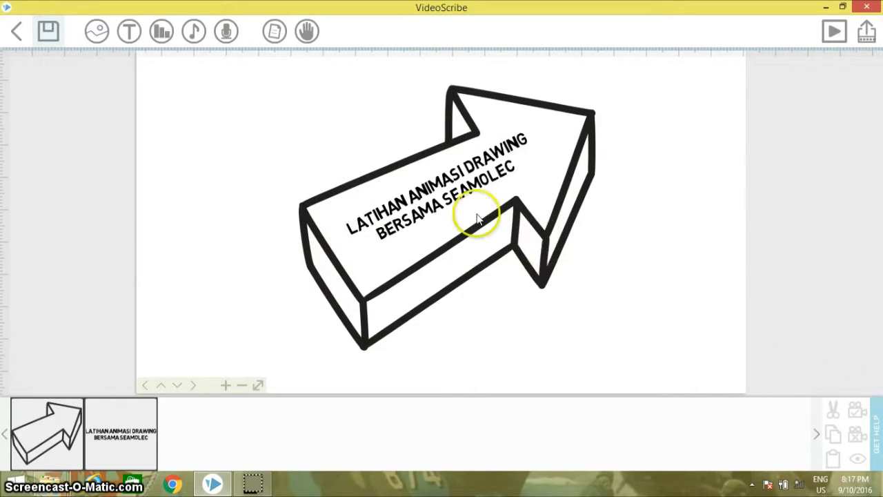
pyautogui.click(36, 438)
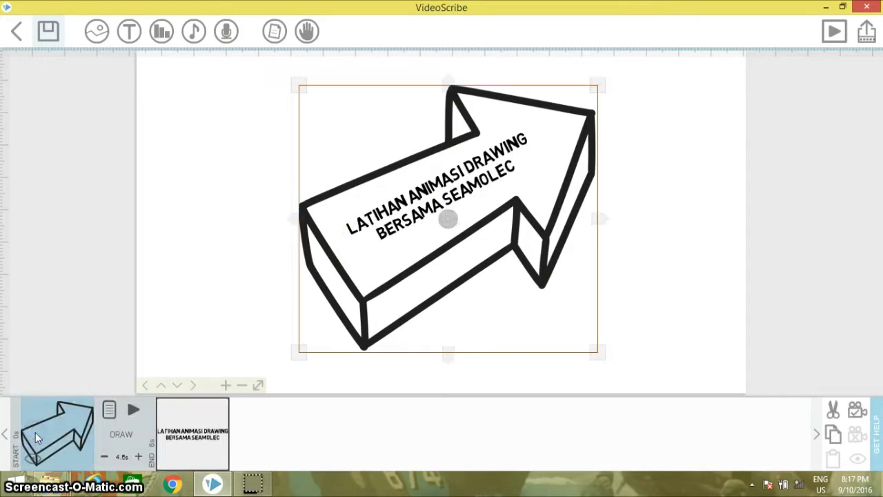
pyautogui.click(209, 442)
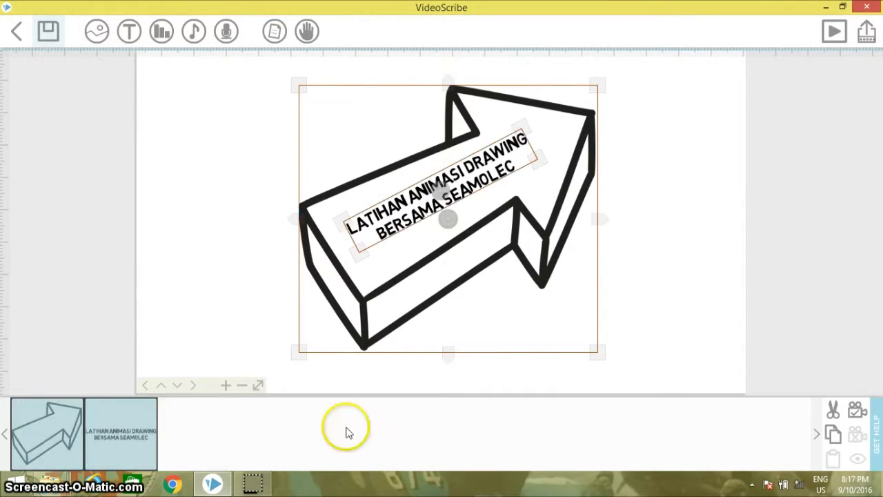
pyautogui.click(861, 412)
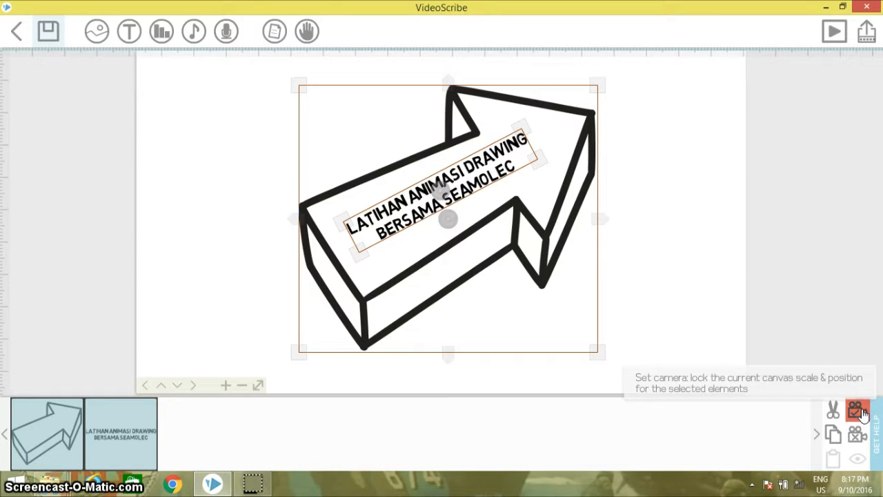
pyautogui.click(686, 284)
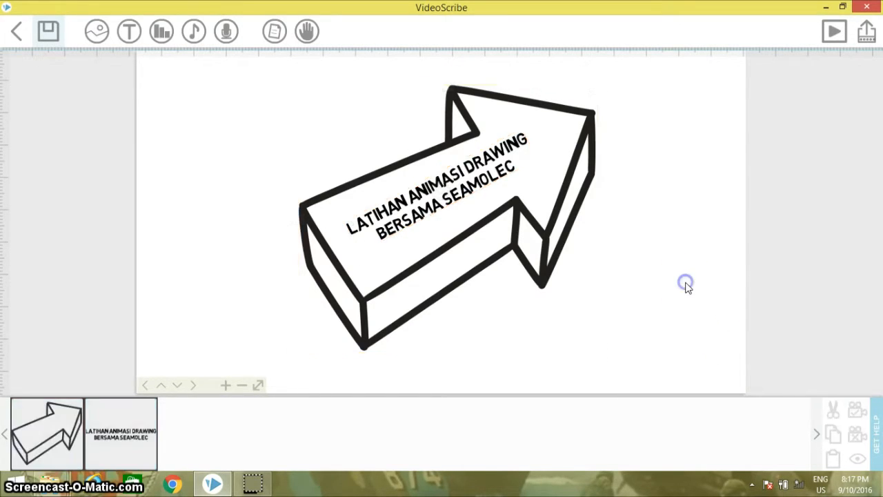
pyautogui.click(835, 32)
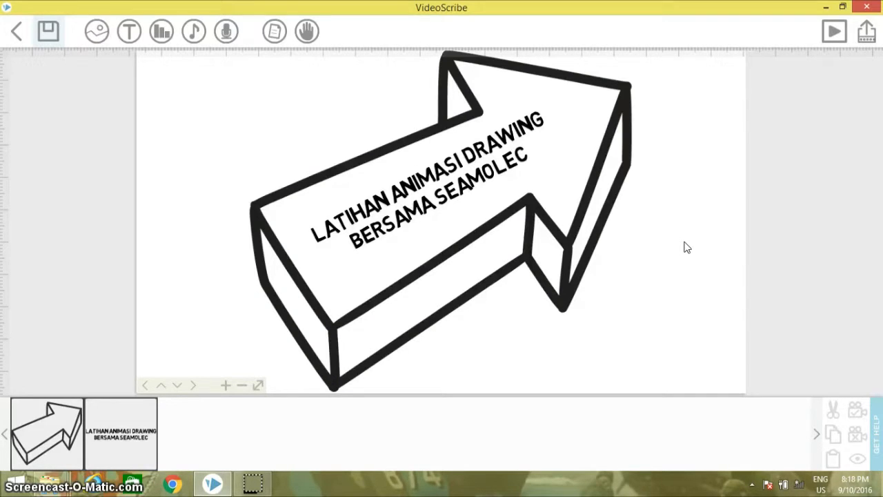
# Add the two-line text "Ini merupakan latihan membuat animasi / dalam video Scribe" in the BASIC font on an empty area of the canvas
pyautogui.moveTo(685, 243)
pyautogui.mouseDown()
pyautogui.moveTo(651, 239)
pyautogui.moveTo(603, 193)
pyautogui.moveTo(248, 163)
pyautogui.moveTo(203, 172)
pyautogui.moveTo(187, 193)
pyautogui.mouseUp()
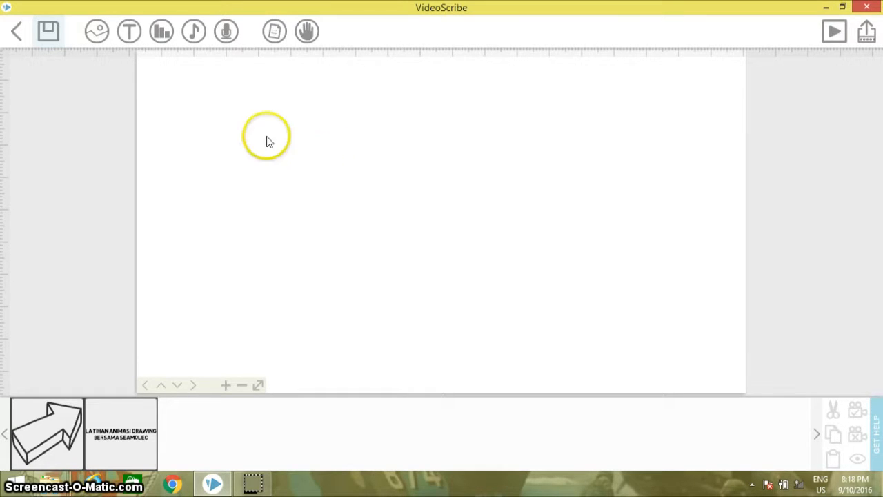
pyautogui.click(128, 34)
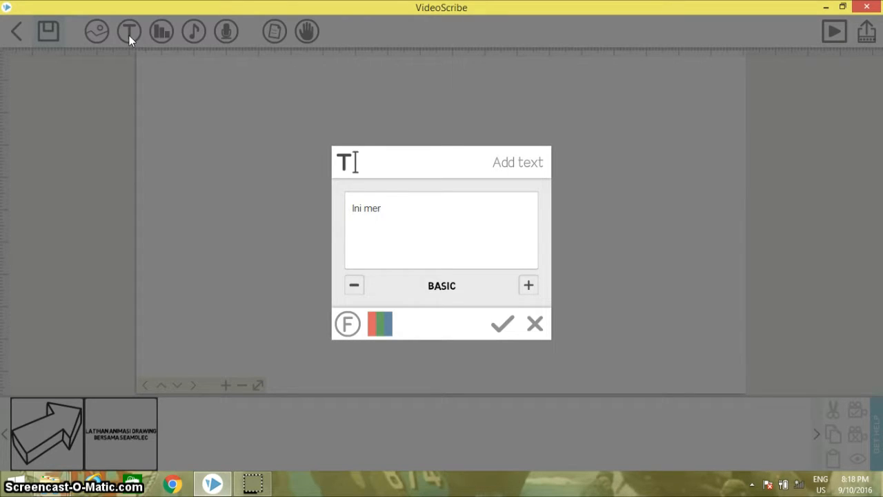
pyautogui.write('Ini merupakan latihan membuat')
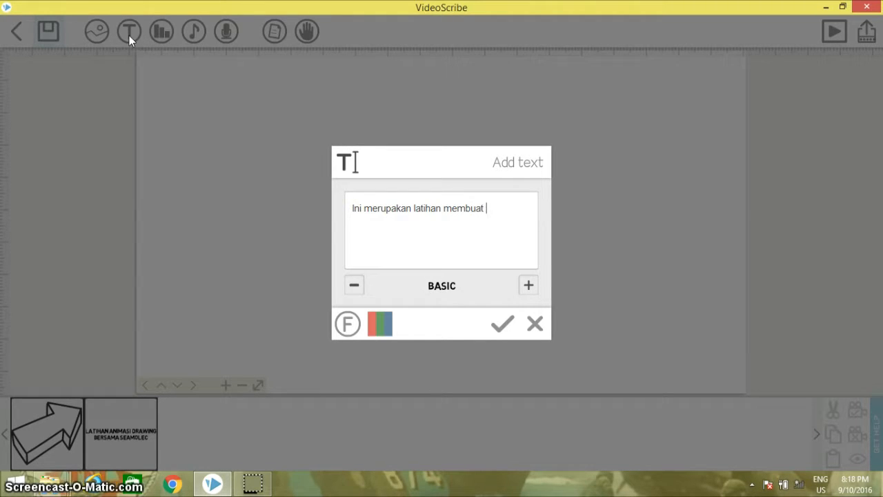
pyautogui.write(' animasi')
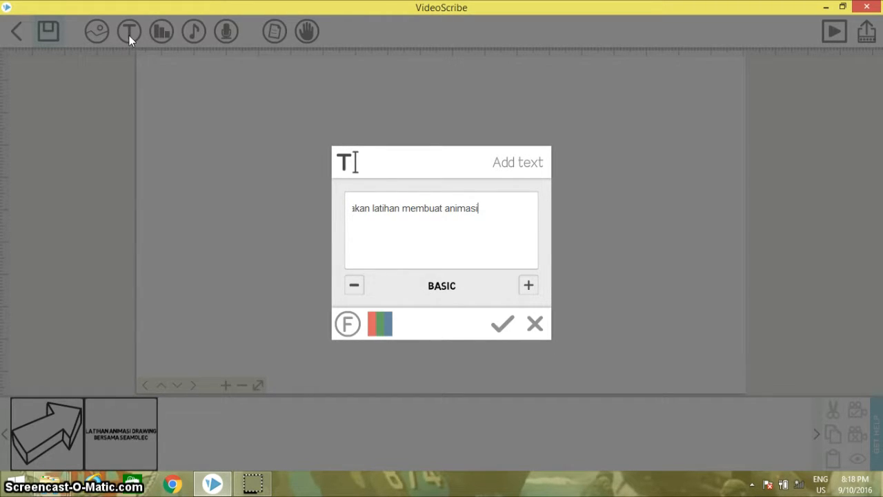
pyautogui.press('Return')
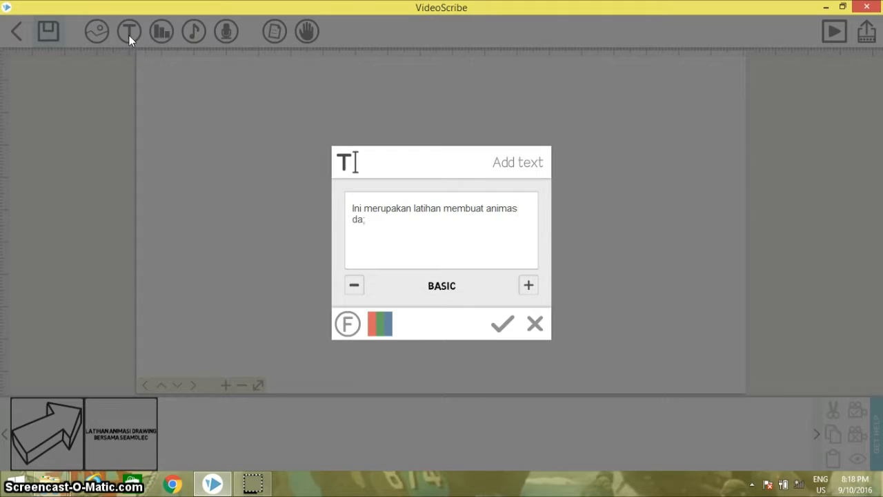
pyautogui.write('da;')
pyautogui.write('lam')
pyautogui.write(' video Scribe')
pyautogui.click(503, 323)
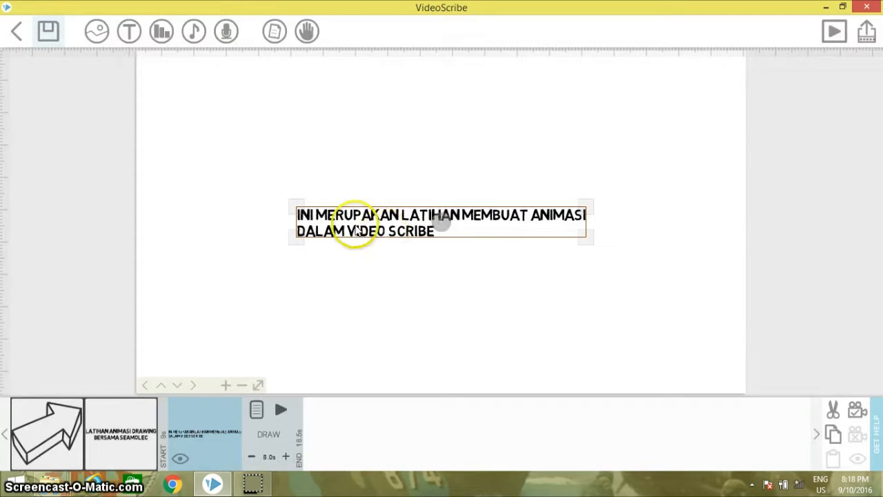
# Set the new text's animate time to 3.0 seconds in its properties, apply the change and deselect the text
pyautogui.scroll(3, 299, 207)
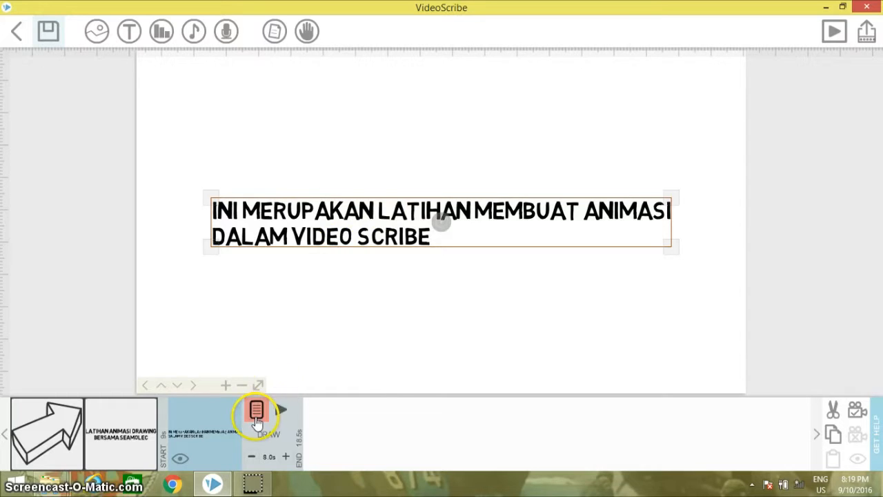
pyautogui.click(255, 412)
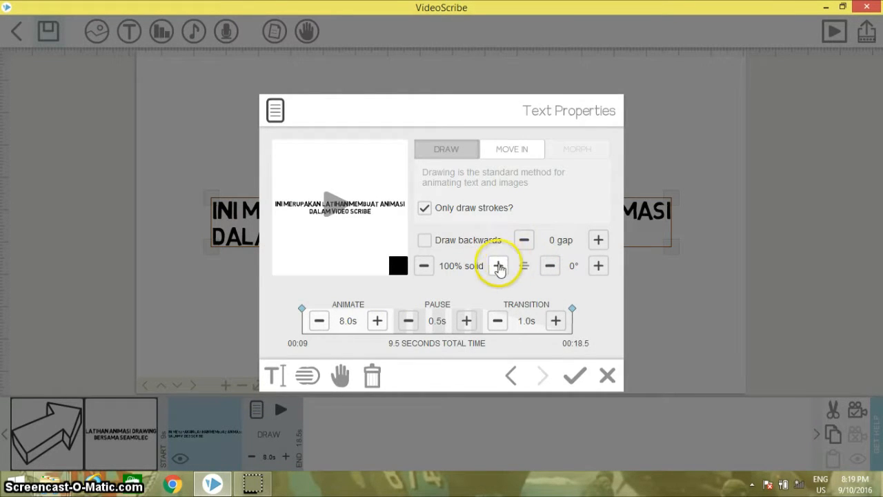
pyautogui.click(321, 329)
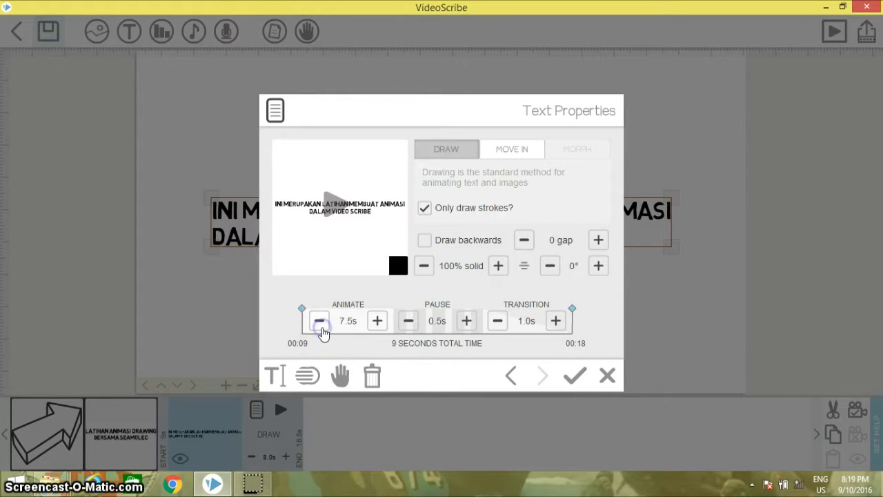
pyautogui.click(322, 330)
pyautogui.click(321, 330)
pyautogui.click(321, 330)
pyautogui.click(322, 330)
pyautogui.click(320, 323)
pyautogui.click(321, 322)
pyautogui.click(320, 323)
pyautogui.click(320, 323)
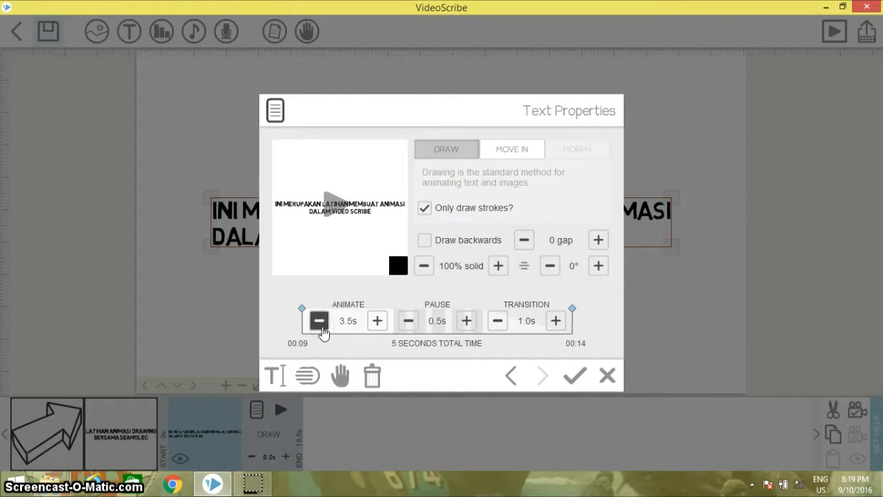
pyautogui.click(320, 323)
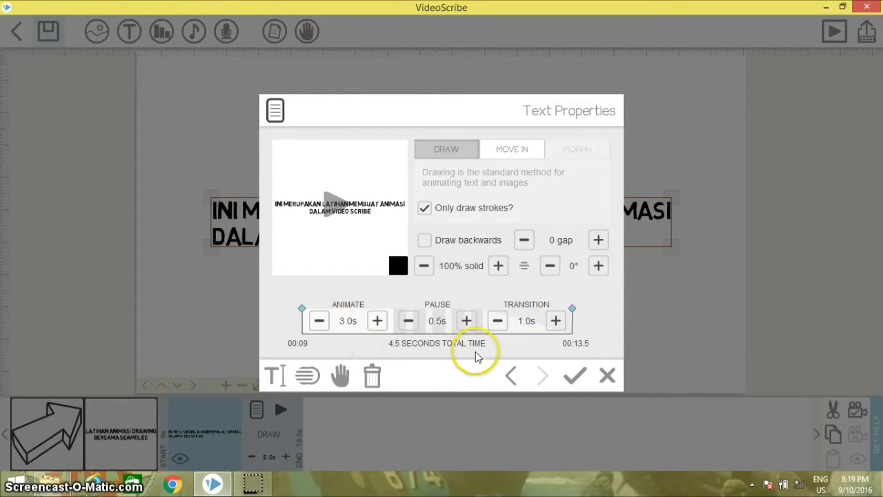
pyautogui.click(571, 376)
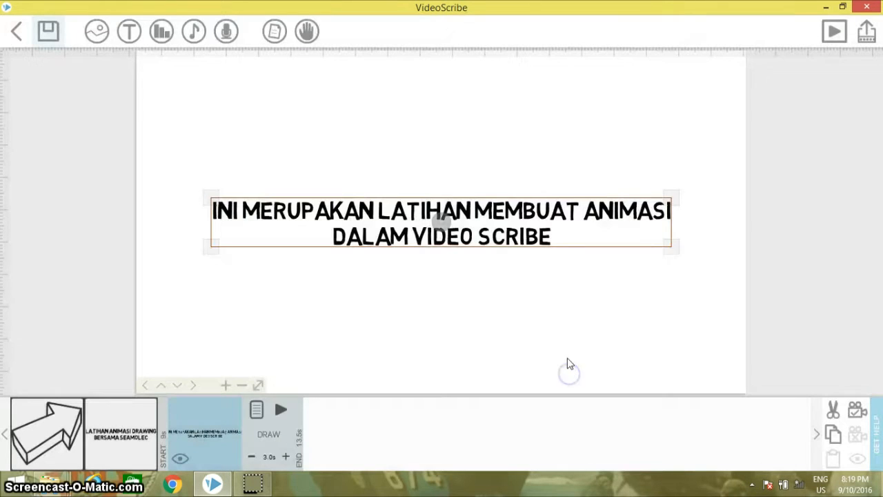
pyautogui.click(494, 296)
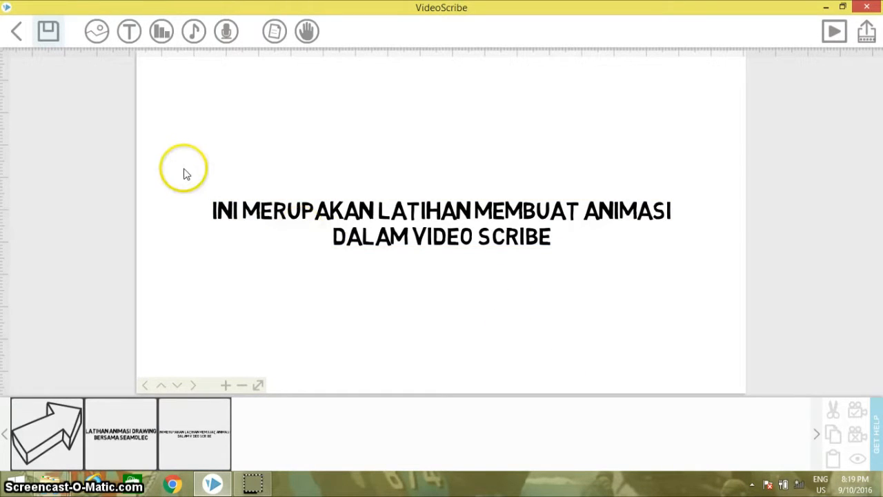
# Add the image of a man presenting beside a whiteboard from the People category of the image library
pyautogui.click(94, 40)
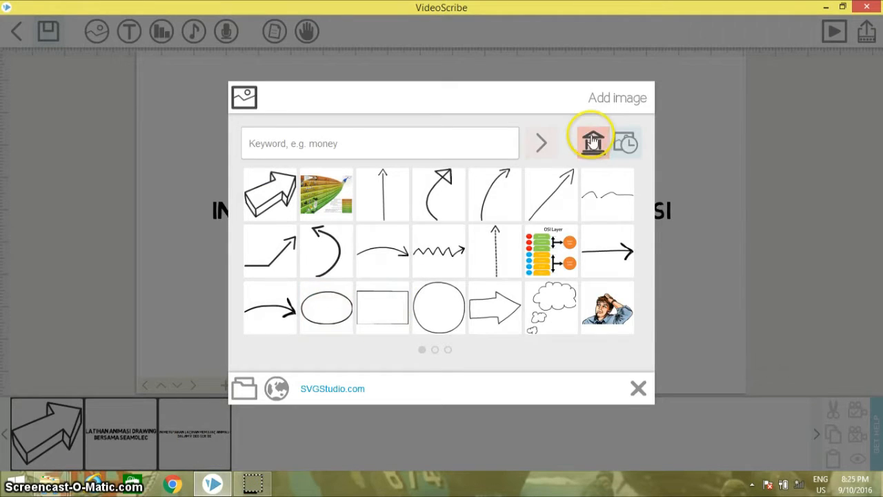
pyautogui.click(591, 145)
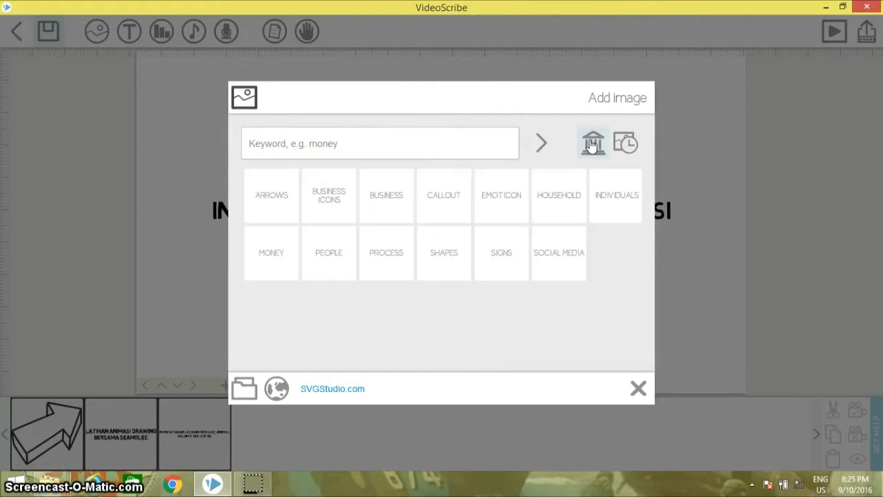
pyautogui.click(338, 259)
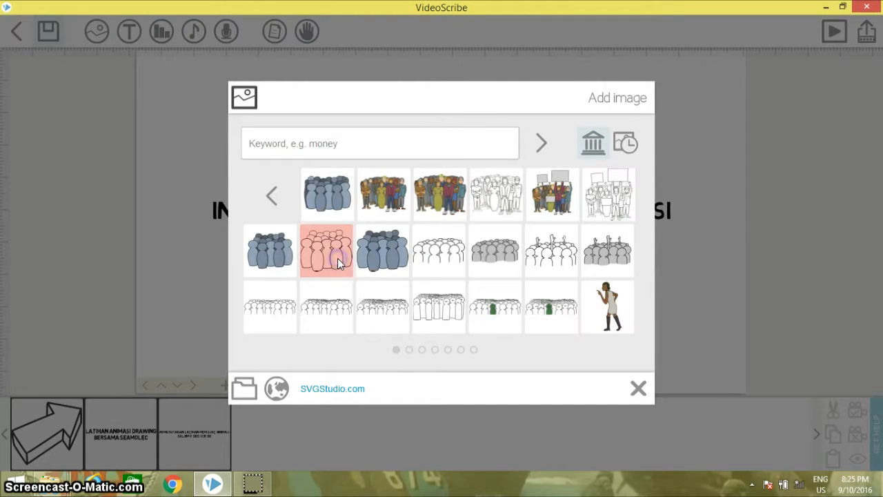
pyautogui.click(409, 352)
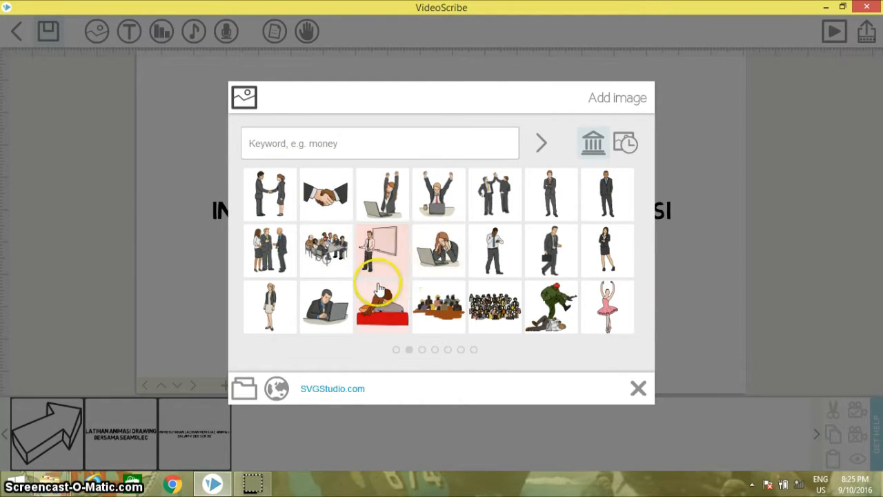
pyautogui.click(377, 261)
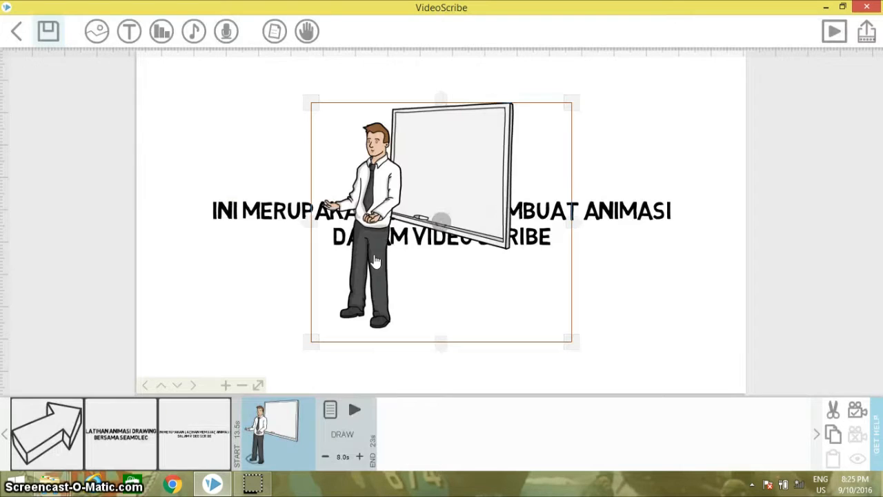
# Move the two-line text to the upper edge of the scene and the presenter image below it to the right, then deselect
pyautogui.moveTo(464, 163); pyautogui.dragTo(571, 168)
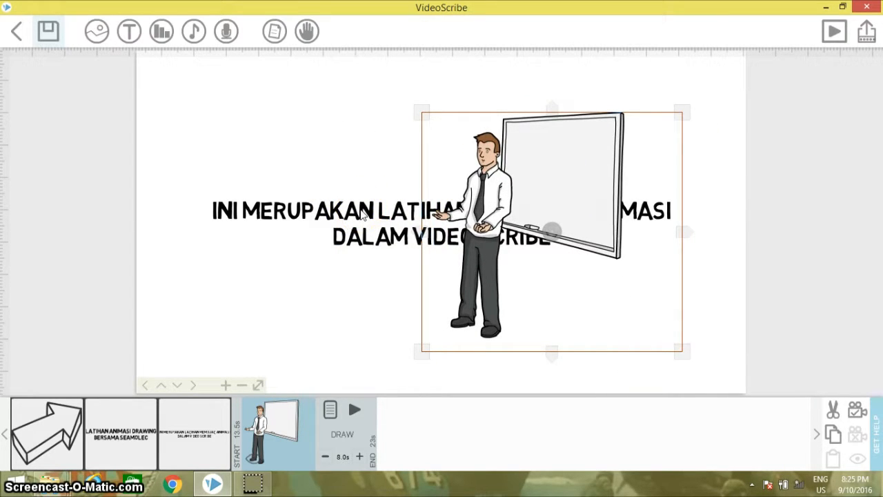
pyautogui.click(364, 215)
pyautogui.moveTo(360, 180); pyautogui.dragTo(350, 74)
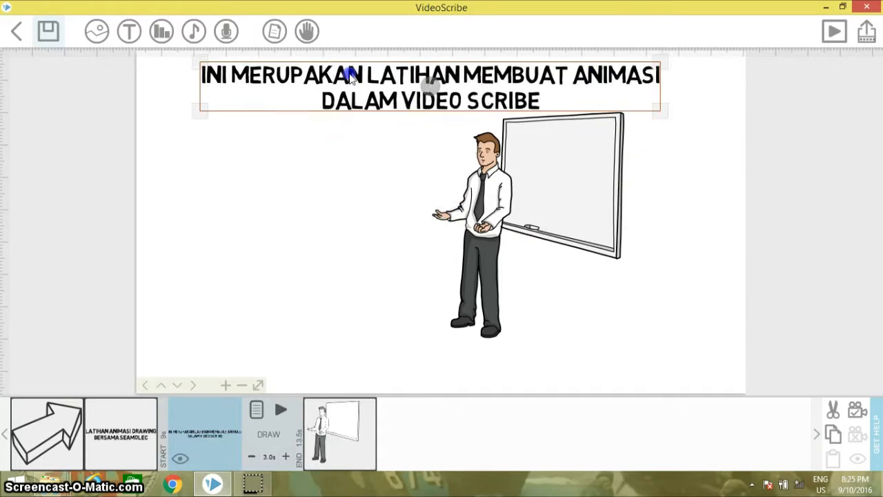
pyautogui.click(535, 199)
pyautogui.moveTo(535, 199); pyautogui.dragTo(578, 238)
pyautogui.click(388, 242)
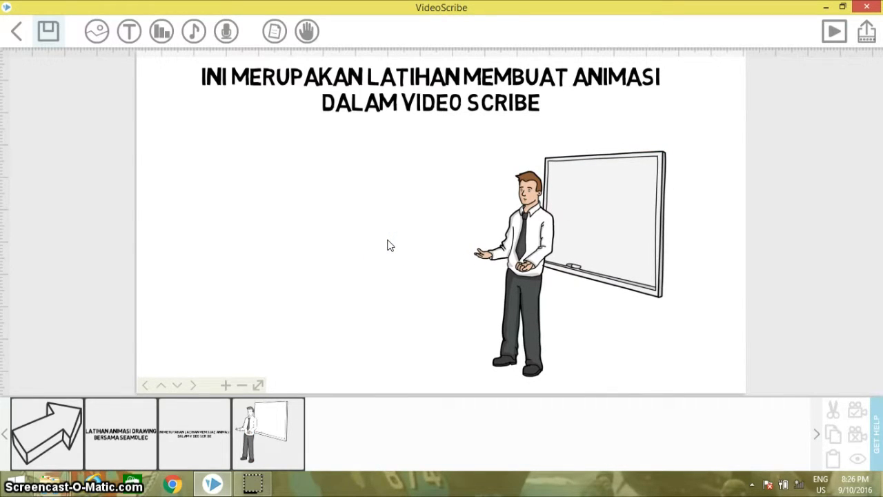
# Add the square speech bubble with an upward tail from the Callout category, shrink it and place it just left of the presenter
pyautogui.click(97, 34)
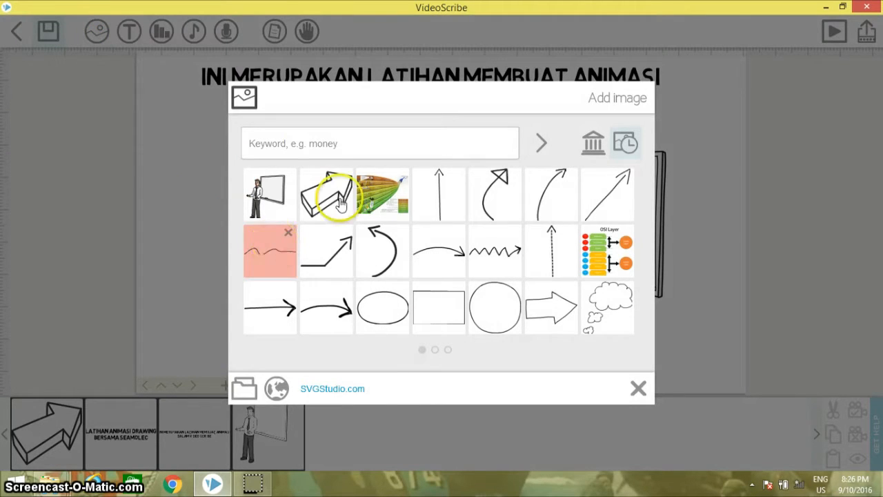
pyautogui.click(602, 153)
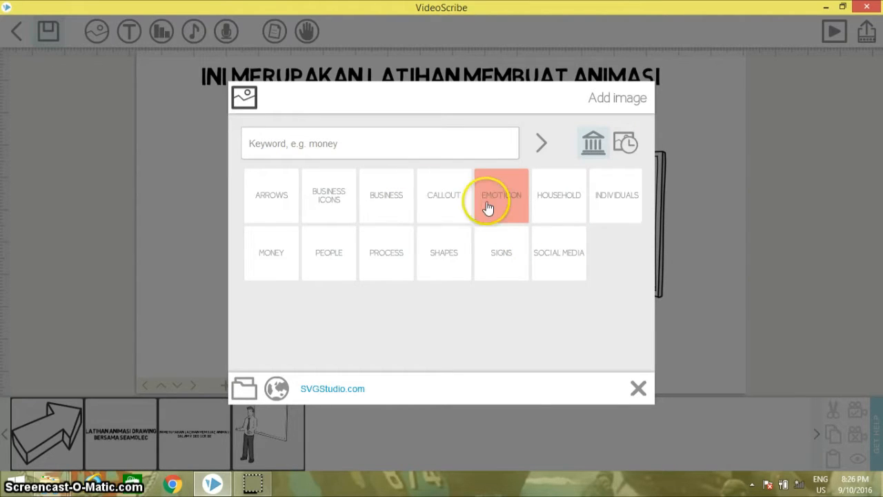
pyautogui.click(440, 207)
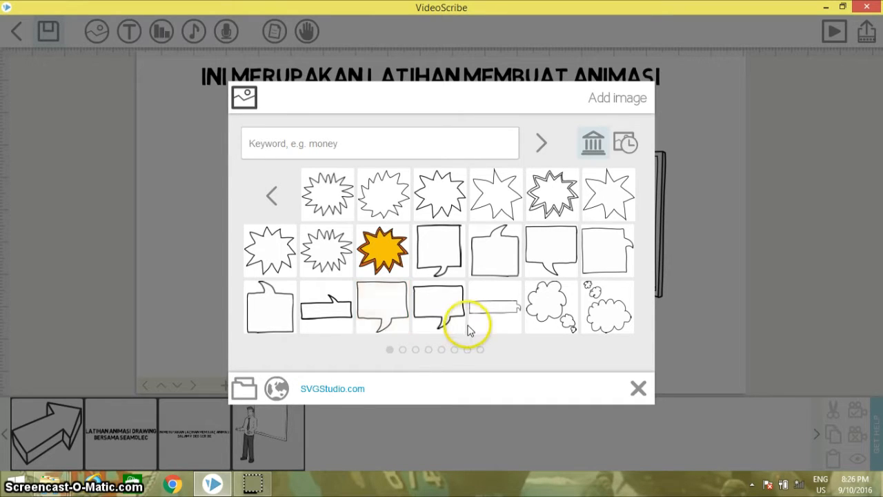
pyautogui.click(402, 351)
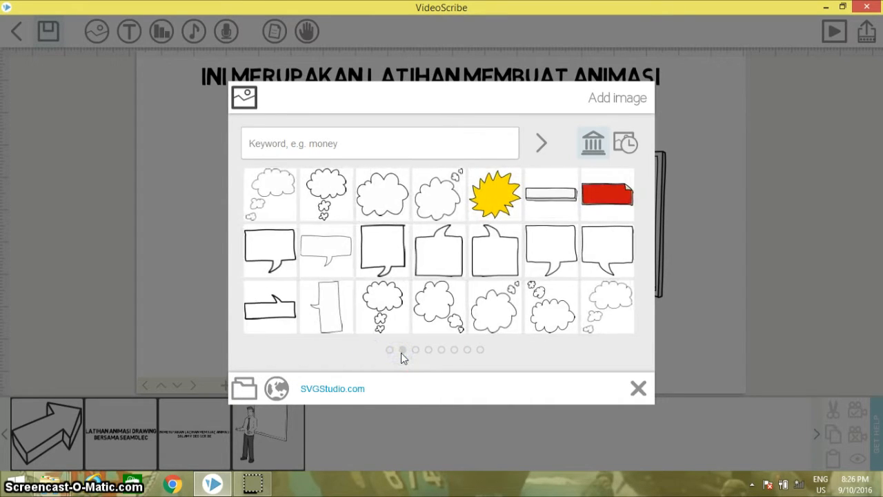
pyautogui.click(450, 268)
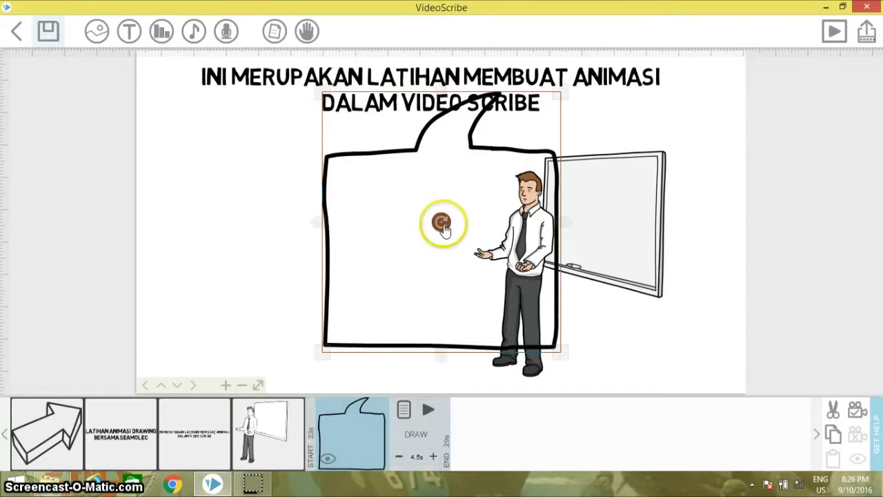
pyautogui.moveTo(562, 101); pyautogui.dragTo(513, 155)
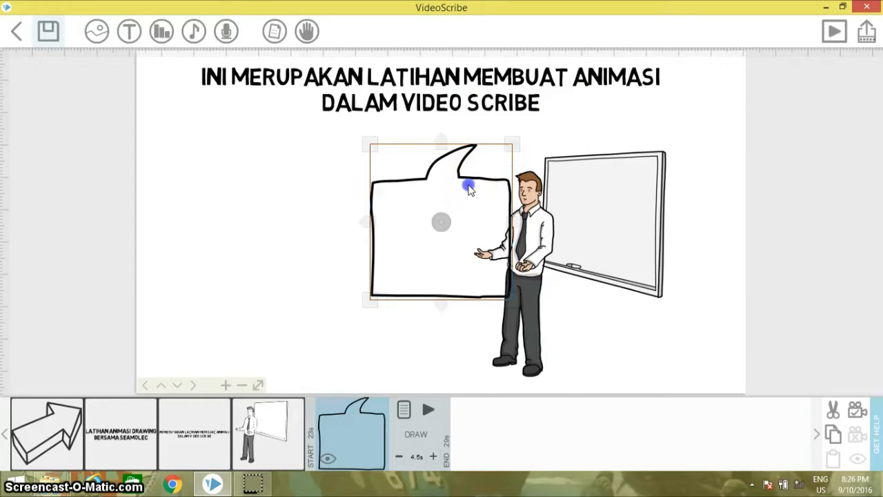
pyautogui.moveTo(468, 189); pyautogui.dragTo(436, 198)
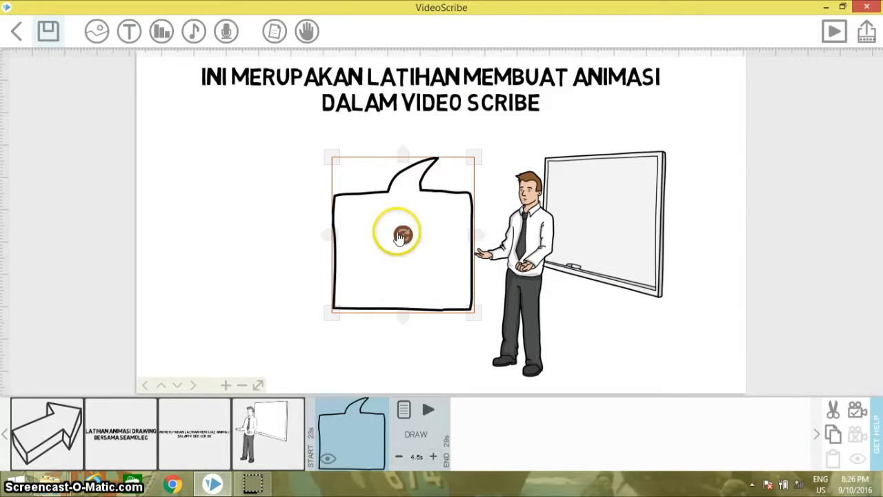
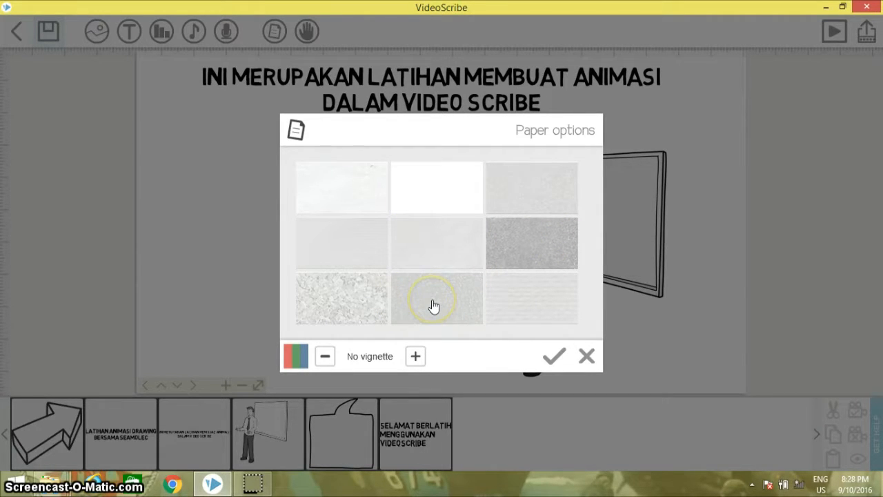
# Set the canvas paper to the light, horizontally lined texture
pyautogui.click(517, 321)
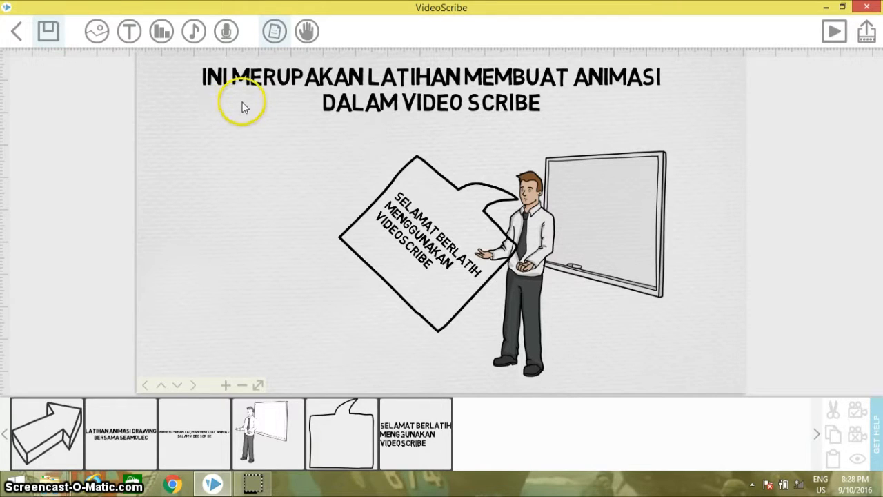
# Preview the drawing animation of the "Ini merupakan latihan membuat animasi" text from its properties and close them
pyautogui.click(328, 83)
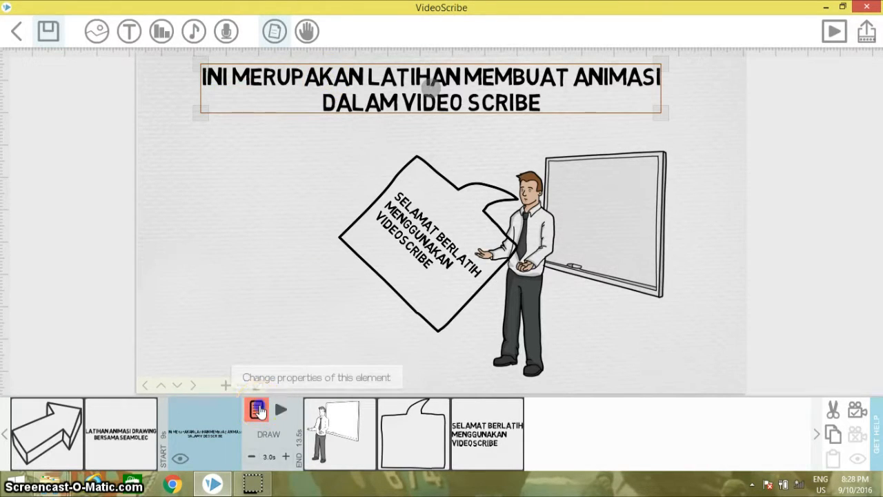
pyautogui.click(258, 410)
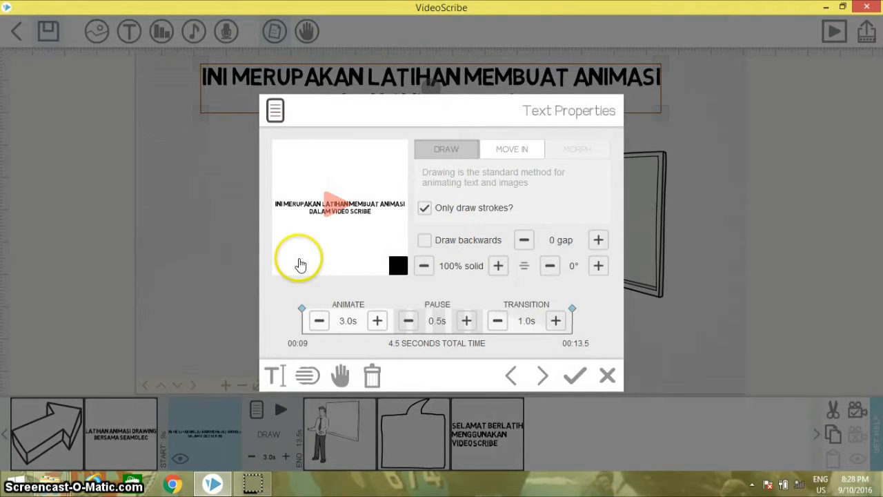
pyautogui.click(332, 200)
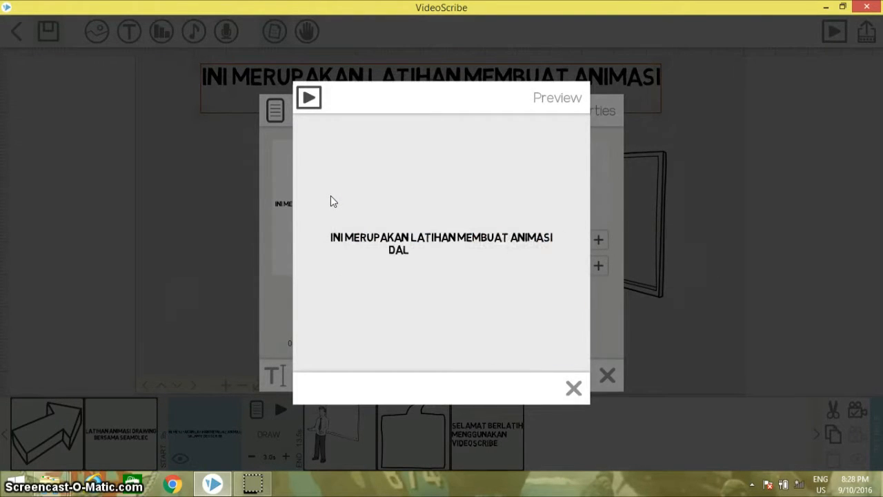
pyautogui.click(386, 254)
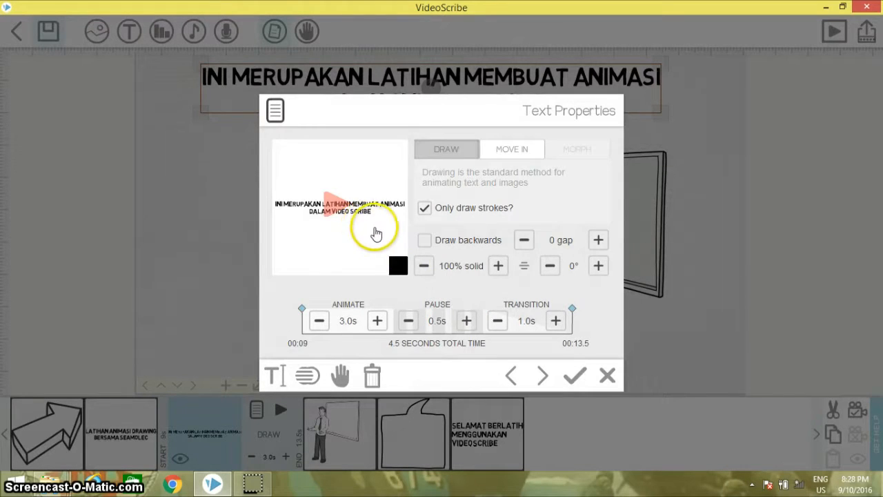
pyautogui.click(577, 378)
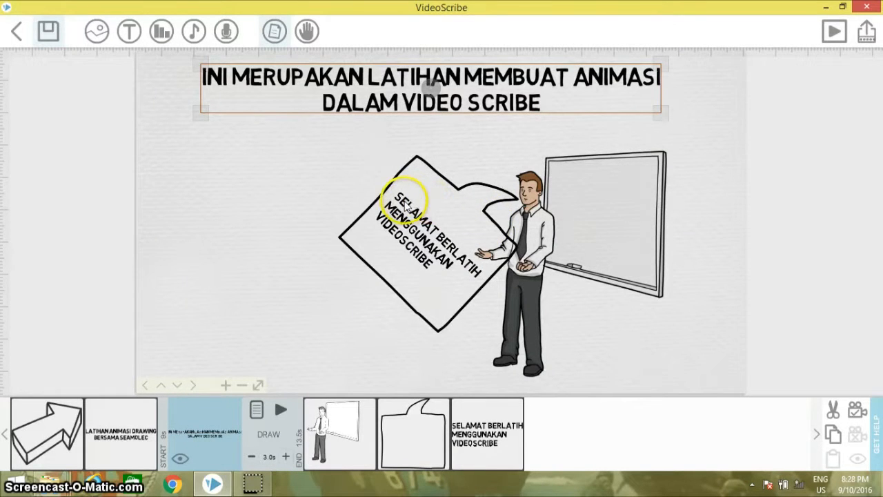
# Set the animate time of the "Selamat berlatih menggunakan VideoScribe" text to 2.5 seconds in its properties
pyautogui.click(405, 206)
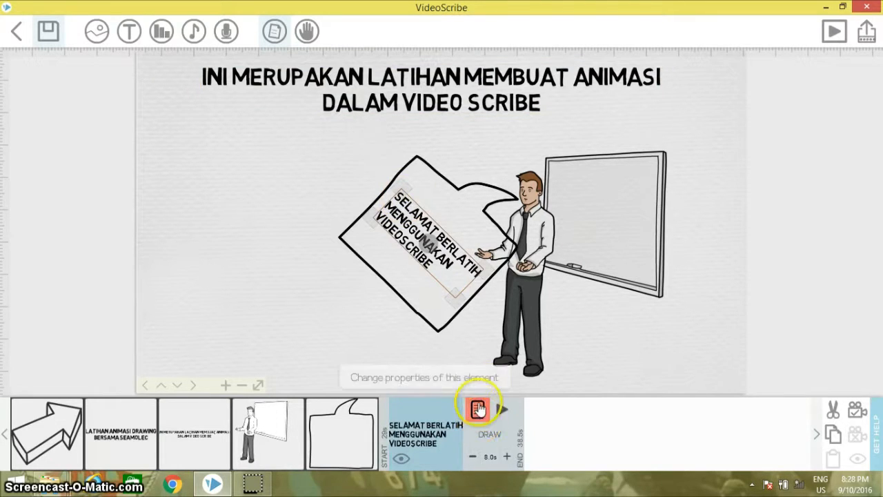
pyautogui.click(478, 407)
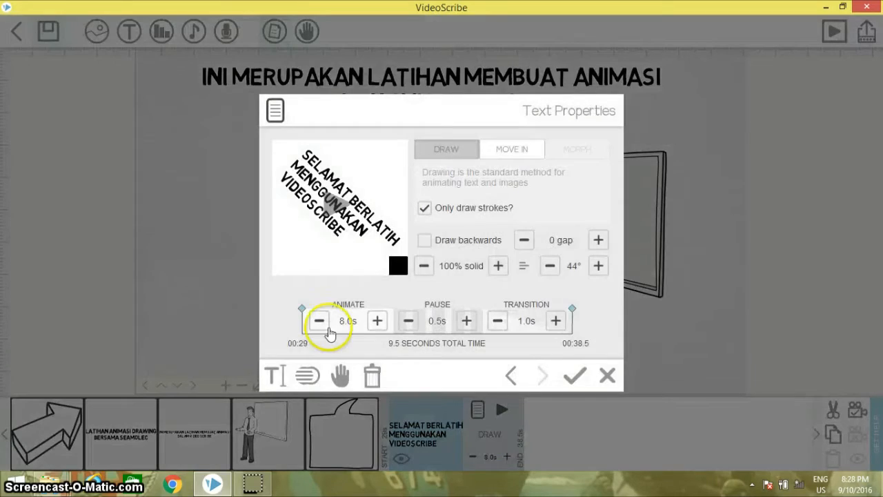
pyautogui.click(319, 321)
pyautogui.click(319, 322)
pyautogui.click(319, 321)
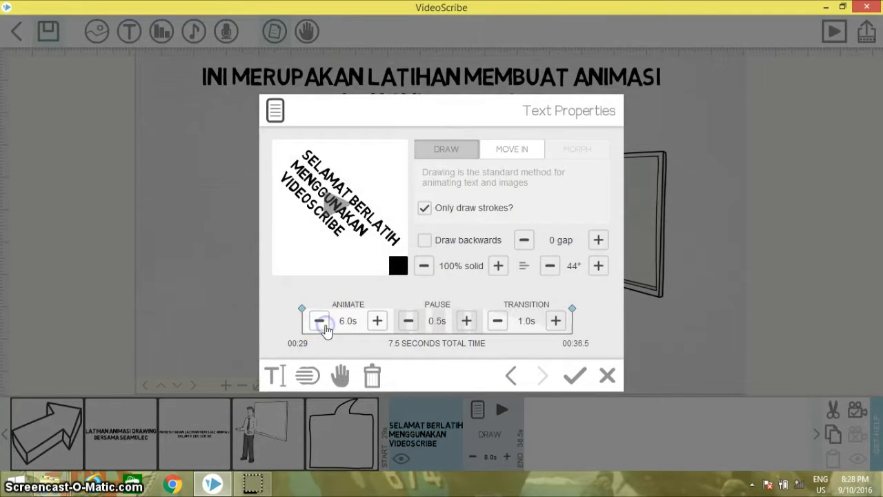
pyautogui.click(320, 322)
pyautogui.click(319, 322)
pyautogui.click(319, 321)
pyautogui.click(319, 321)
pyautogui.click(319, 321)
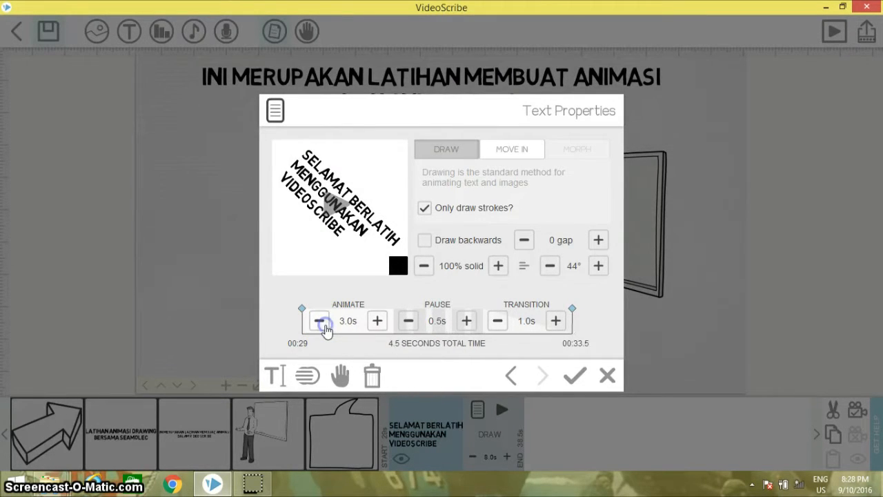
pyautogui.click(319, 322)
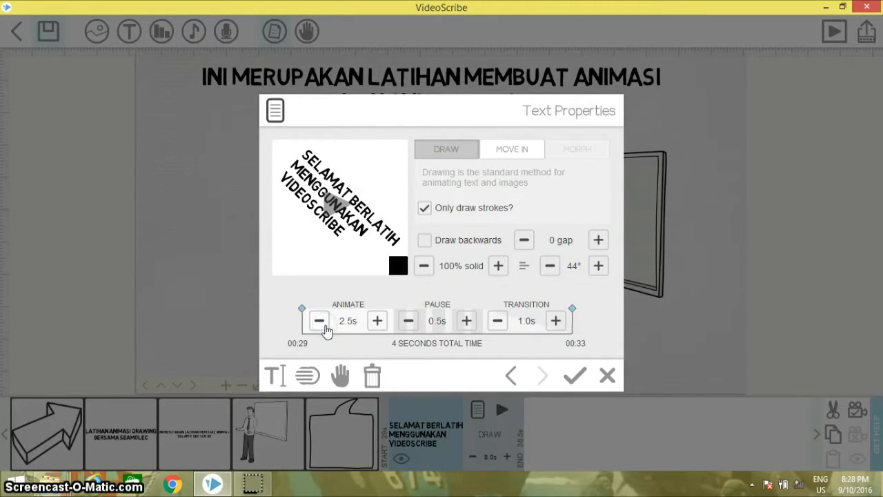
# Preview the light-skinned hand with the silver tool, then assign the hand holding a black pencil to the speech-bubble text
pyautogui.click(342, 376)
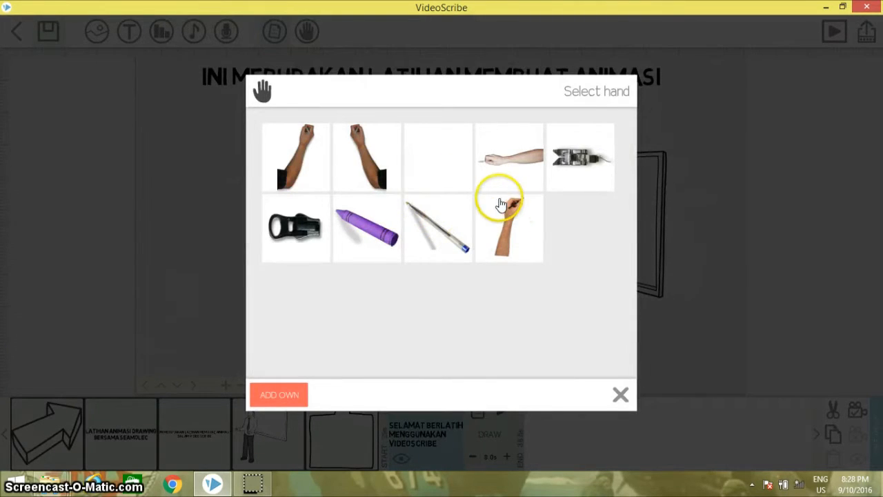
pyautogui.click(503, 161)
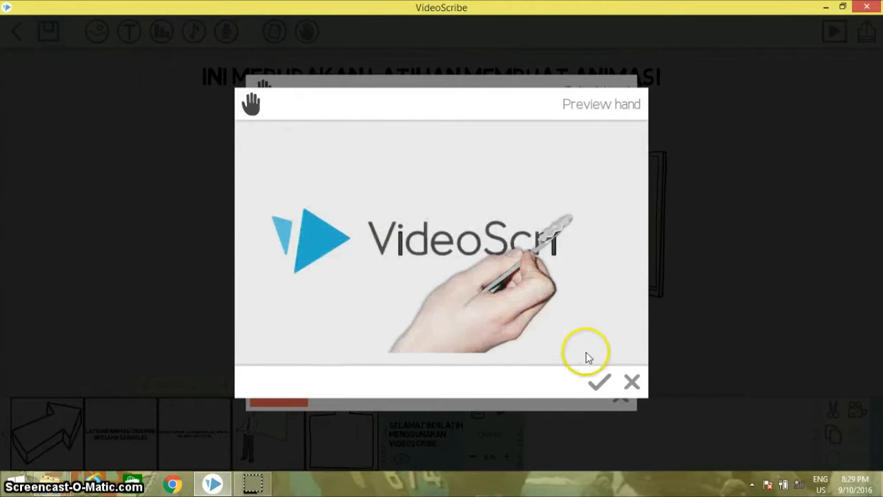
pyautogui.click(627, 383)
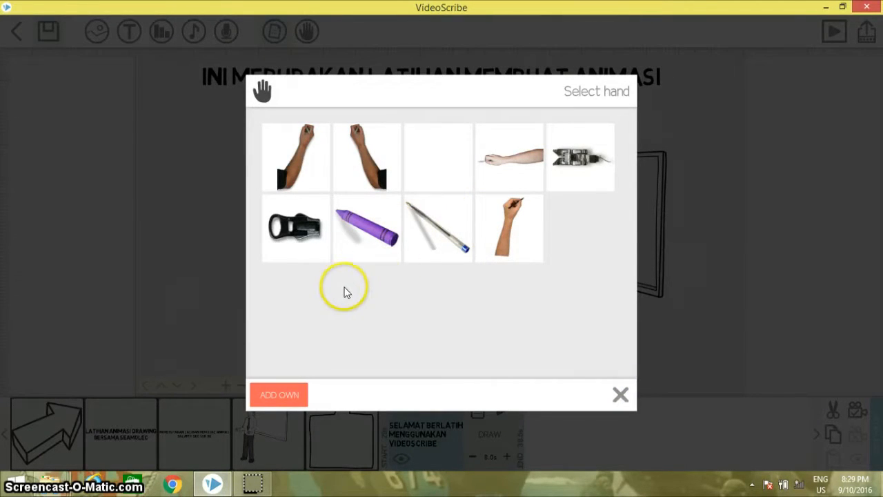
pyautogui.click(519, 236)
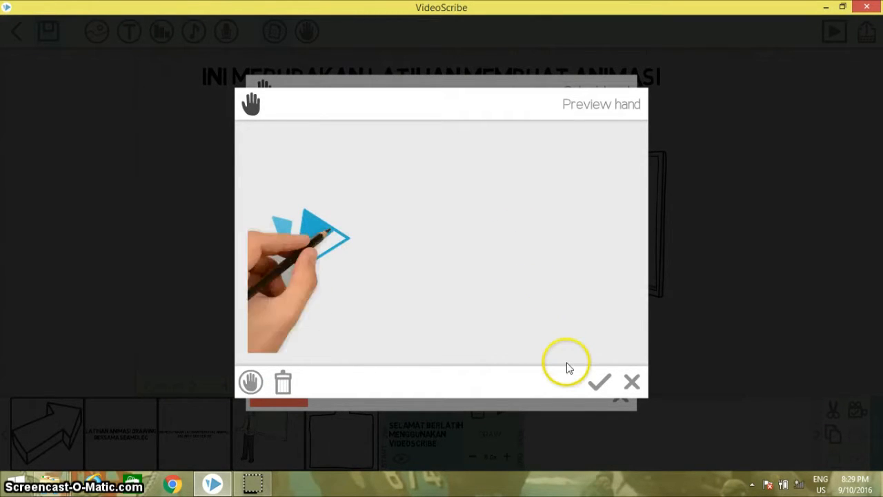
pyautogui.click(592, 385)
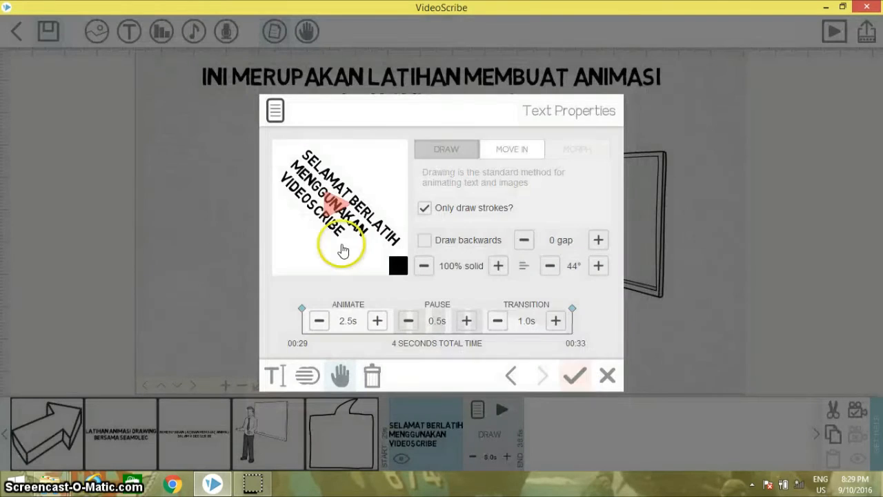
# Preview the speech-bubble text's drawing animation and apply its property changes
pyautogui.click(337, 202)
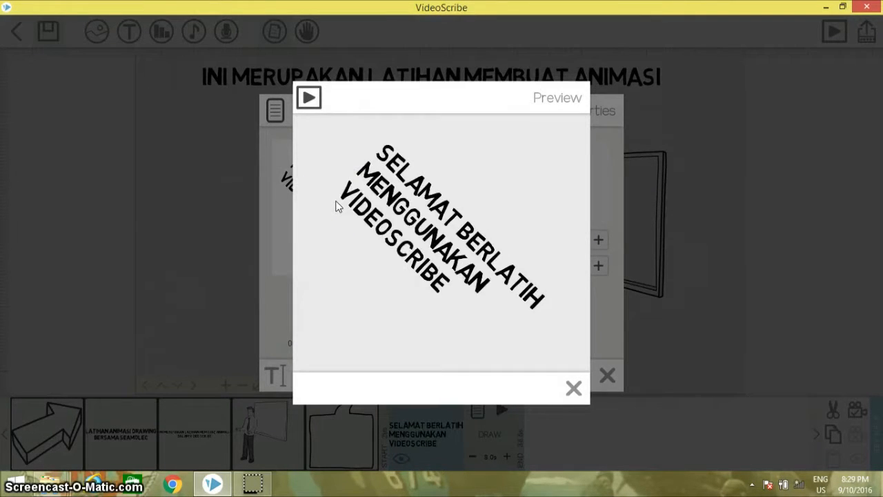
pyautogui.click(573, 388)
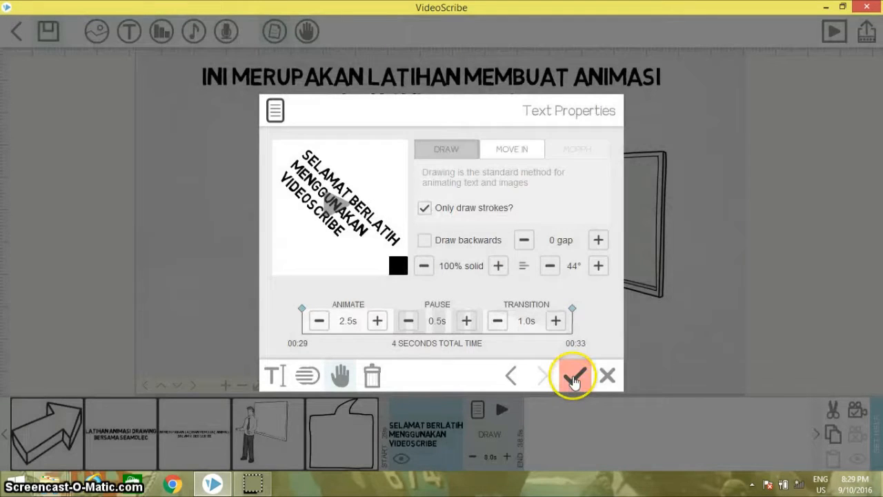
pyautogui.click(574, 379)
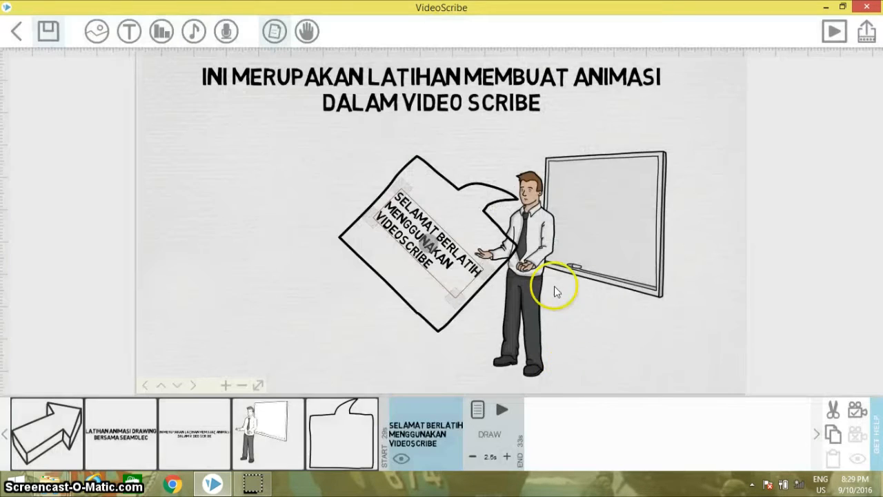
# Preview the drawing animation of the presenter-and-whiteboard image from its properties
pyautogui.click(545, 227)
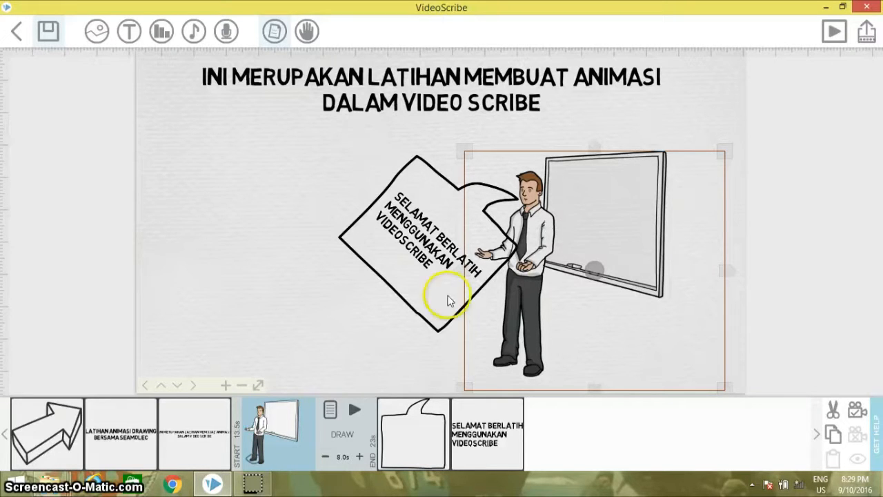
pyautogui.click(332, 410)
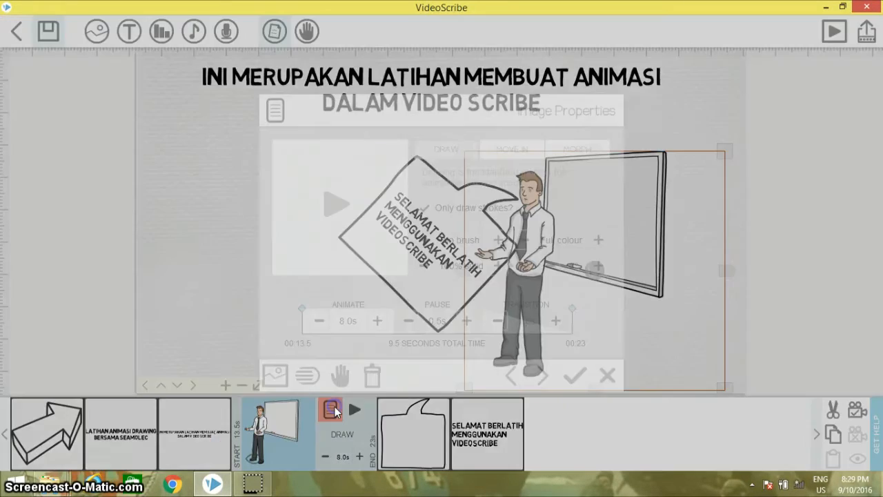
pyautogui.click(335, 192)
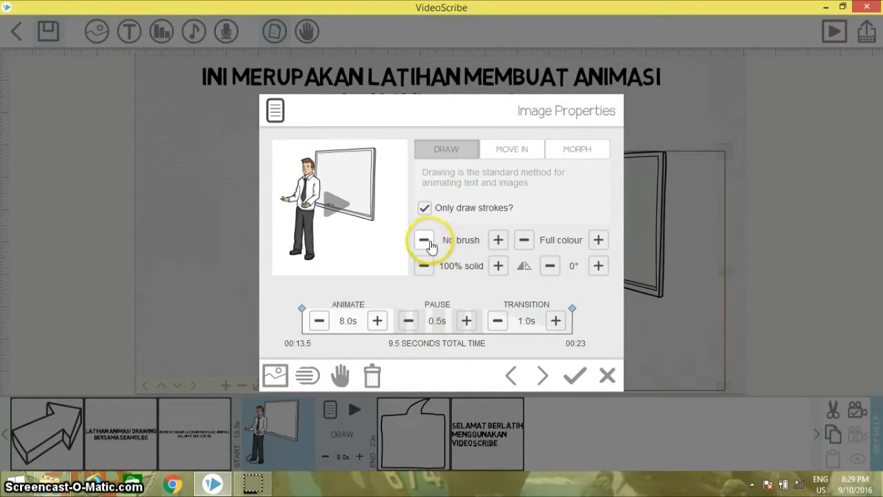
# Try the Brush option on the presenter image, preview its drawing animation, and restore No brush
pyautogui.click(497, 240)
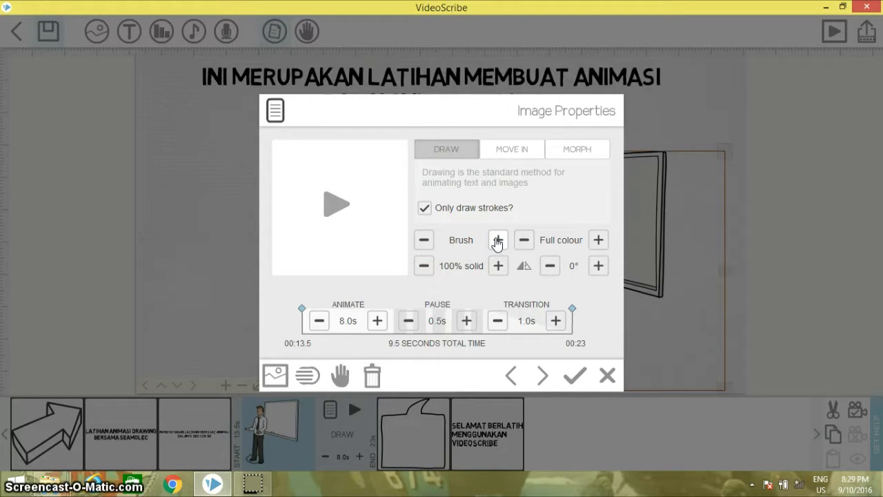
pyautogui.click(333, 202)
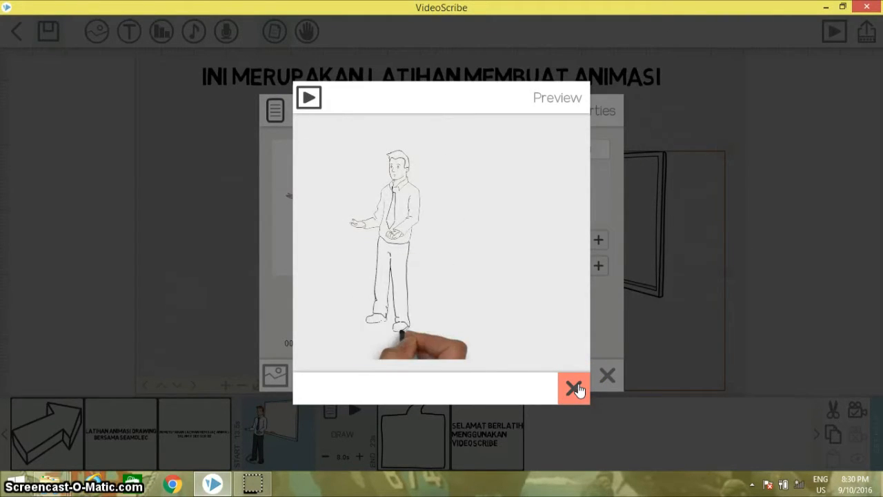
pyautogui.click(385, 389)
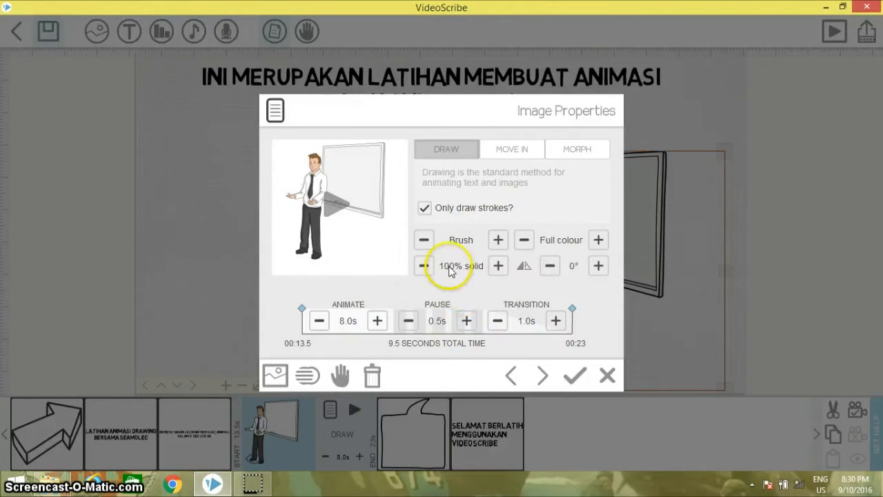
pyautogui.click(423, 240)
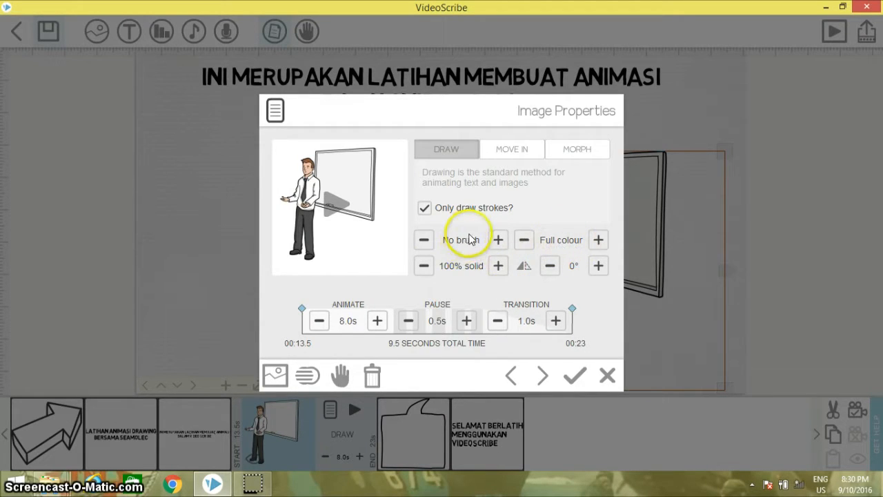
# Set the presenter image's animate time to 3.5 seconds, apply the properties, and deselect the image
pyautogui.click(318, 322)
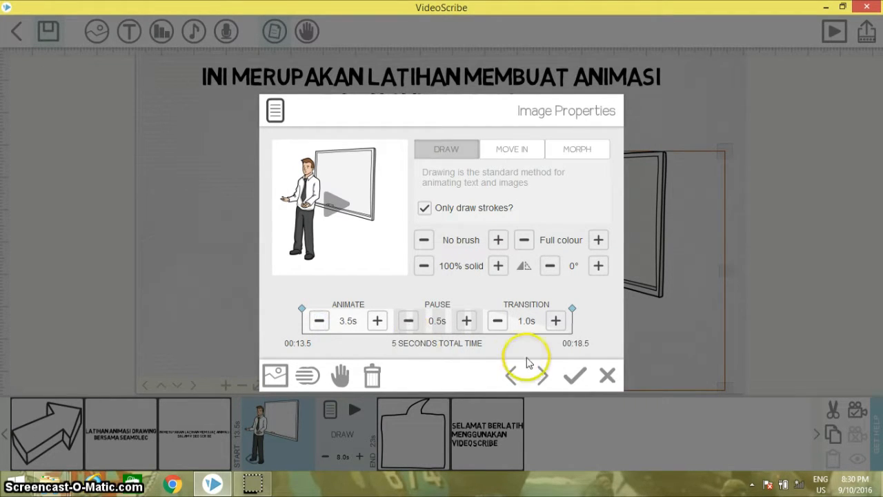
pyautogui.click(578, 377)
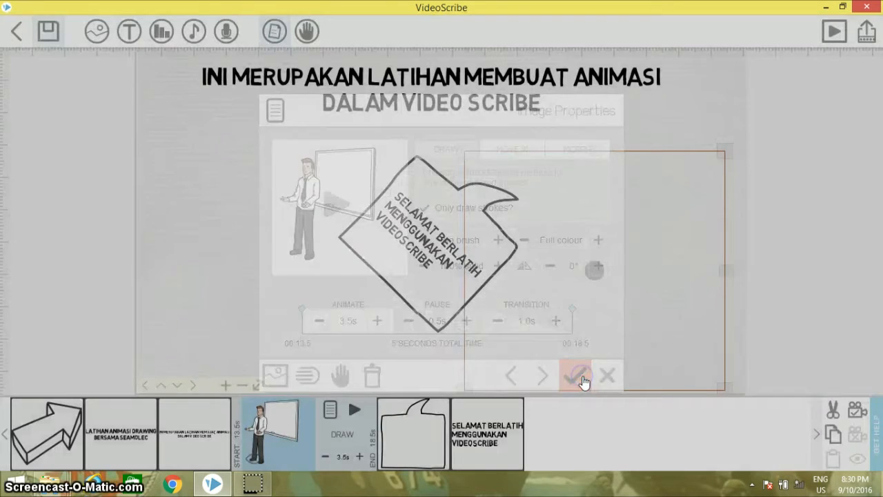
pyautogui.click(205, 117)
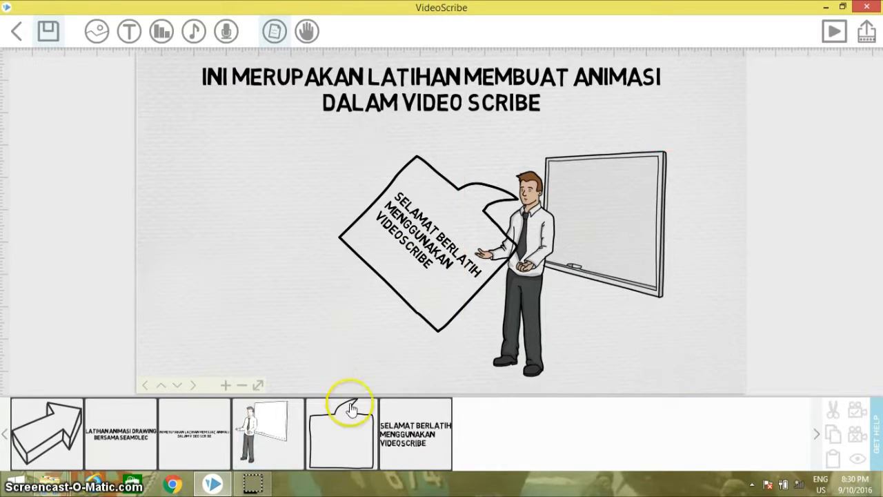
# Set the camera to the current view for all four second-scene elements, from heading to speech-bubble text, and preview the whole scribe
pyautogui.click(209, 440)
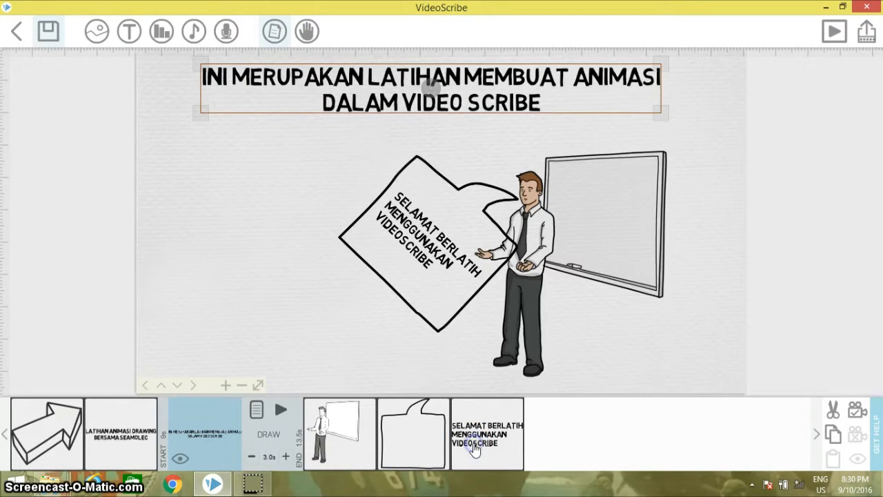
pyautogui.keyDown('shift'); pyautogui.click(474, 449); pyautogui.keyUp('shift')
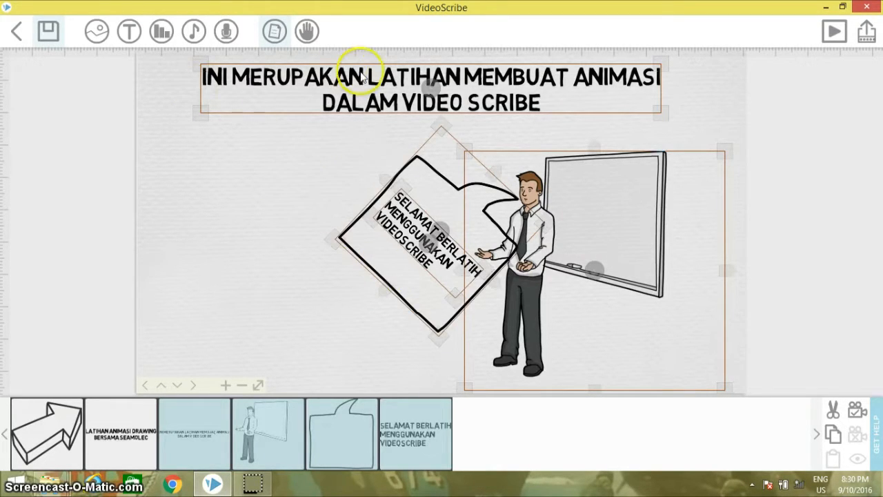
pyautogui.click(857, 411)
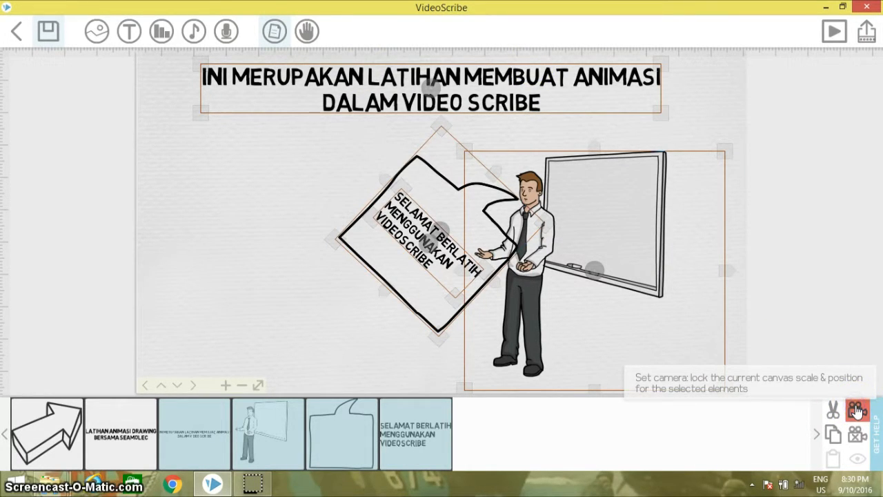
pyautogui.click(315, 221)
pyautogui.click(836, 32)
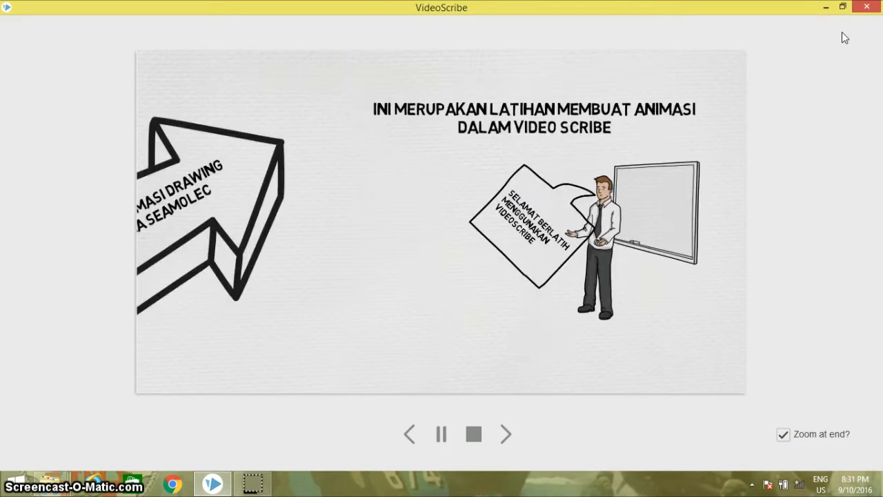
pyautogui.click(836, 32)
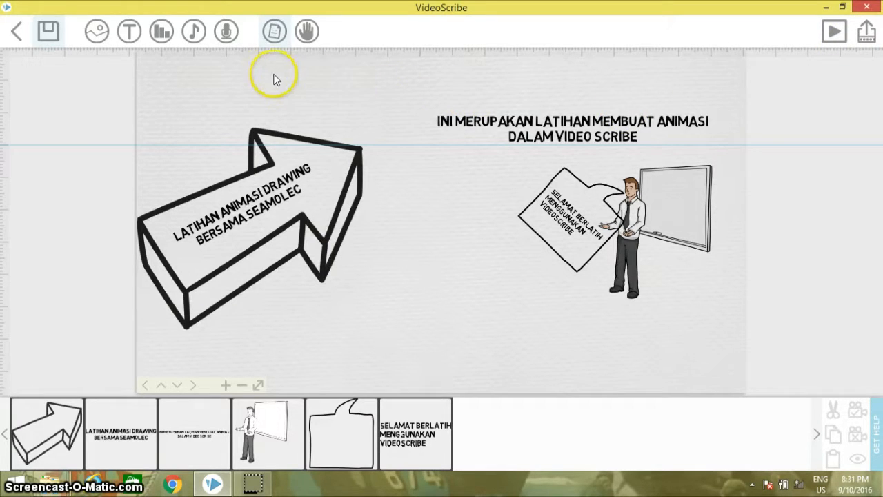
# Connect the computer to the A7T 2 Wi-Fi network from the music browser and close the music browser
pyautogui.click(194, 34)
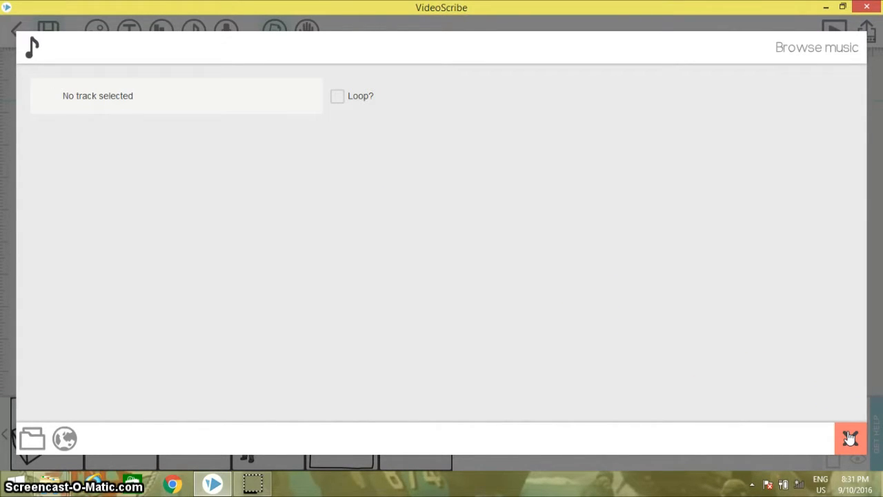
pyautogui.click(800, 485)
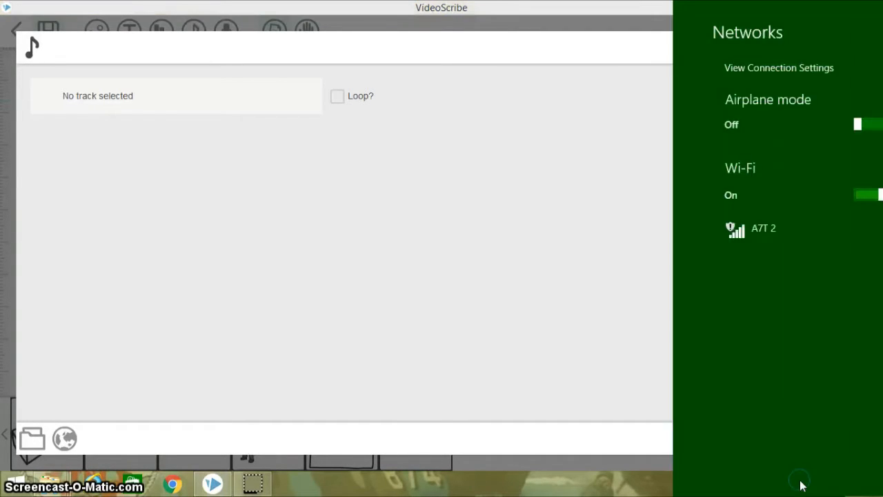
pyautogui.click(753, 229)
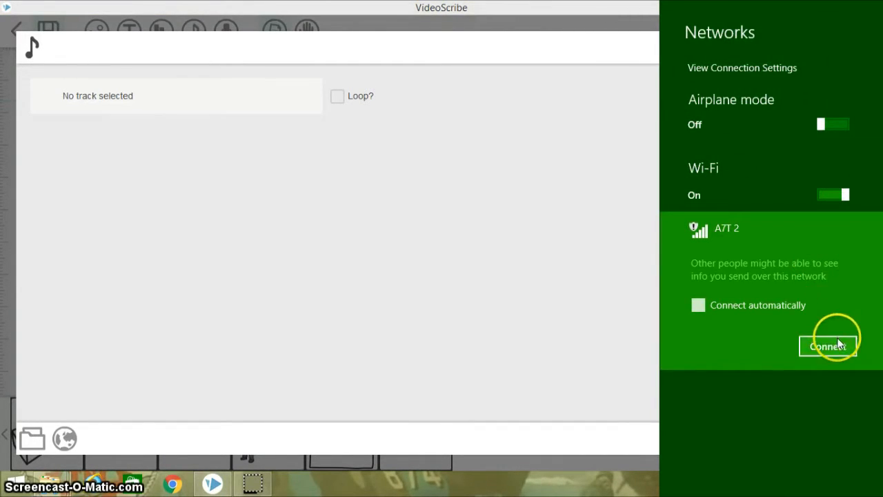
pyautogui.click(830, 347)
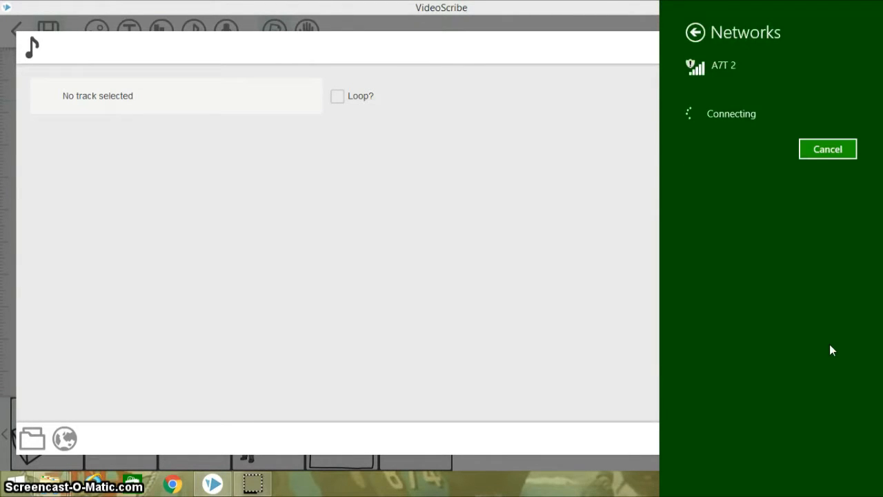
pyautogui.click(521, 213)
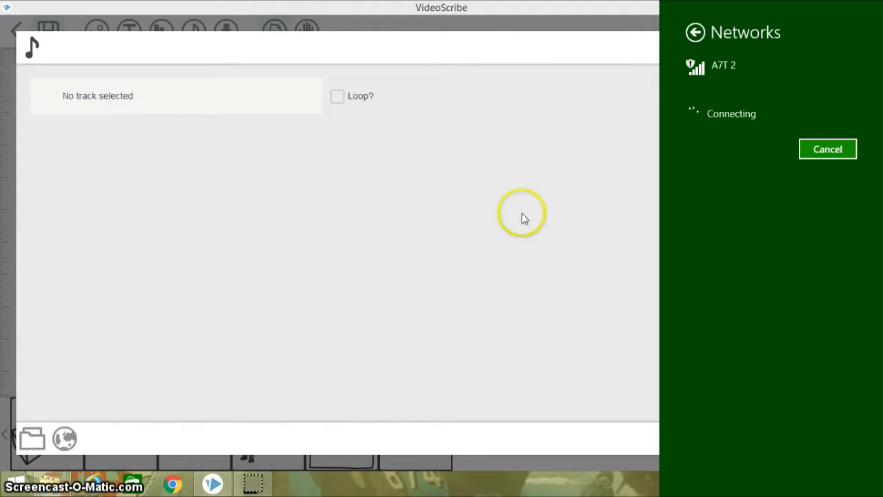
pyautogui.click(455, 67)
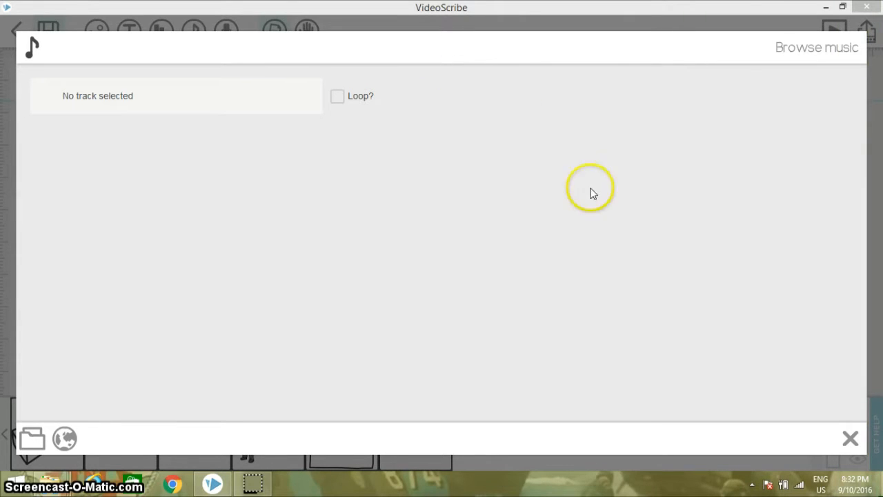
pyautogui.click(839, 440)
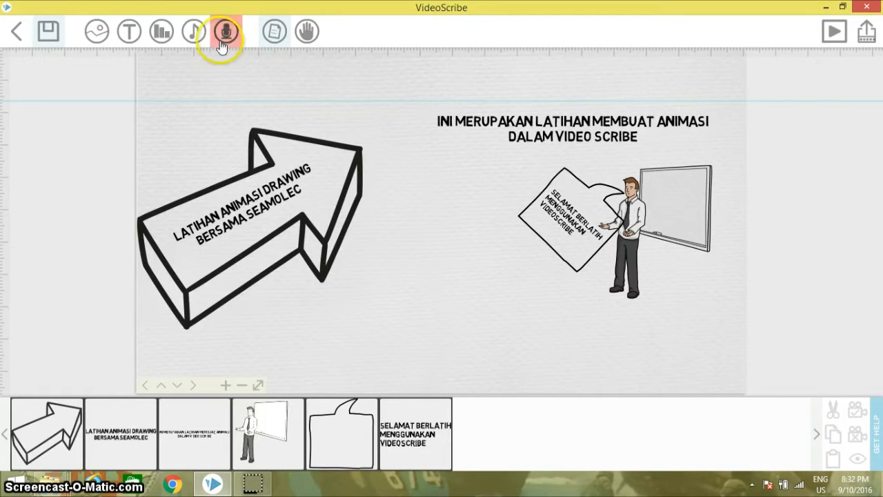
# Import the local MP3 "The_Best_of_Classical_Music_Mozart_Beethoven_Bach_Chopin_Classical_Music_Piano_Playlist_Mix" from the Music folder as the soundtrack
pyautogui.click(196, 33)
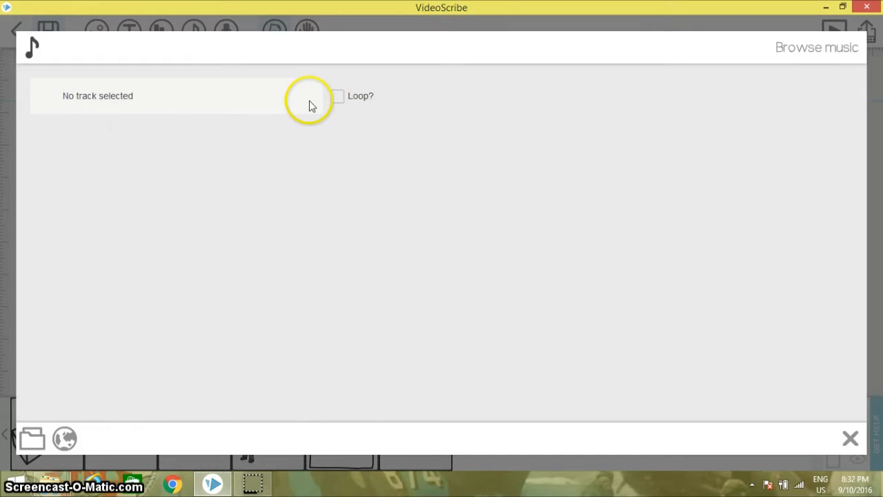
pyautogui.click(30, 440)
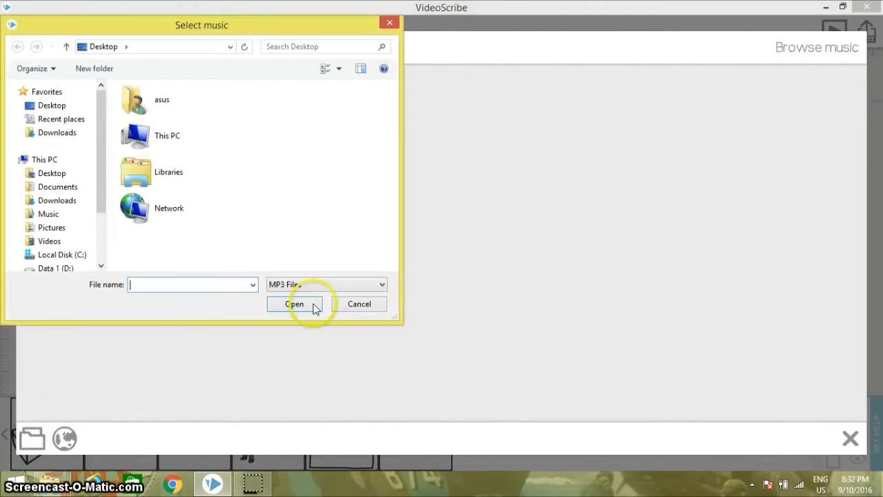
pyautogui.click(45, 228)
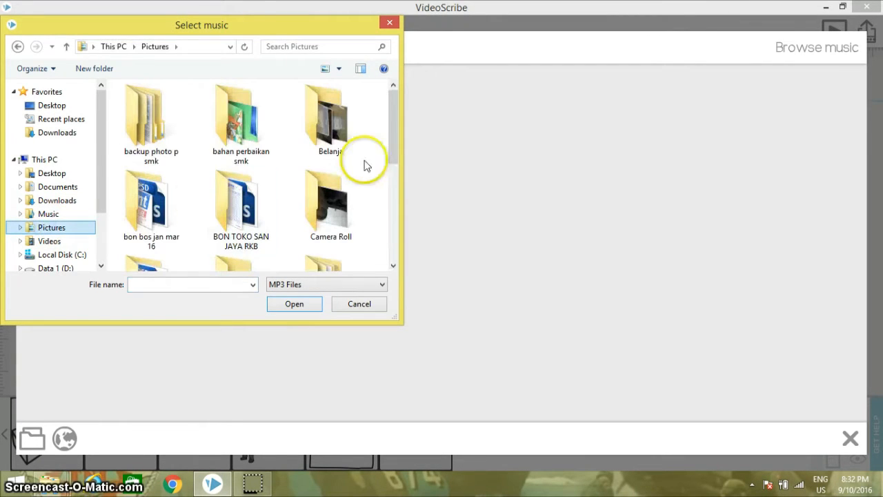
pyautogui.click(50, 215)
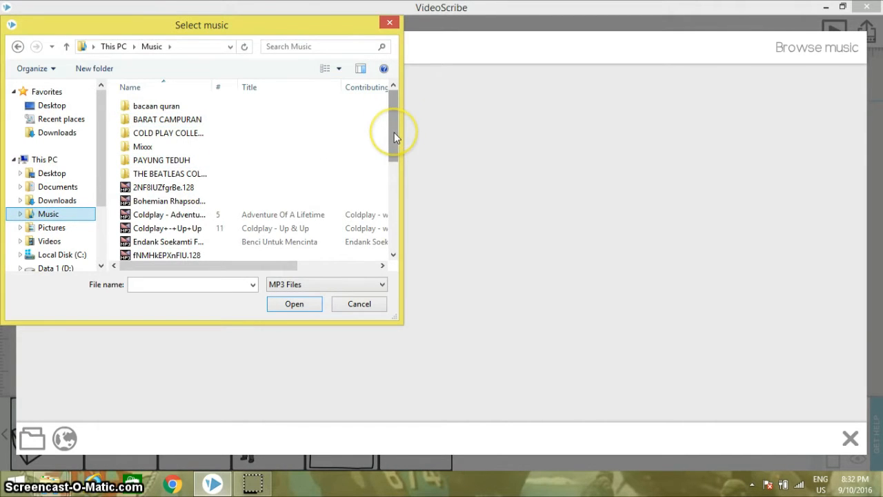
pyautogui.moveTo(394, 132); pyautogui.dragTo(386, 228)
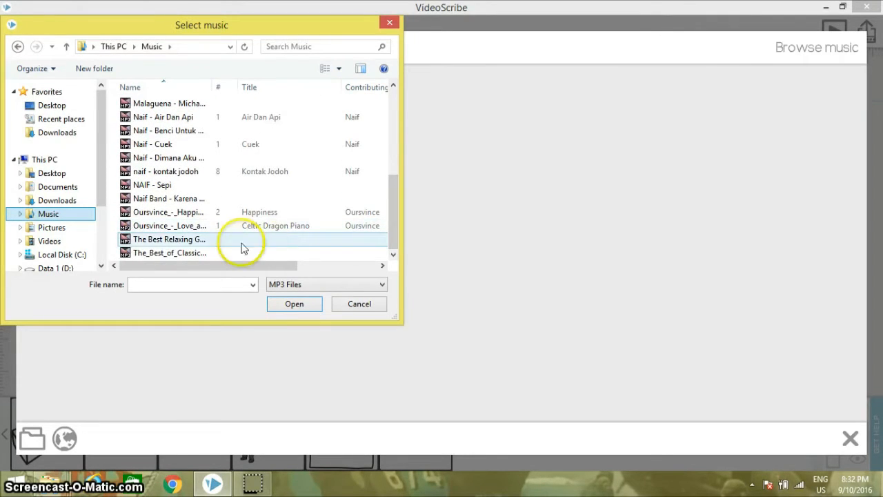
pyautogui.click(174, 256)
pyautogui.click(296, 305)
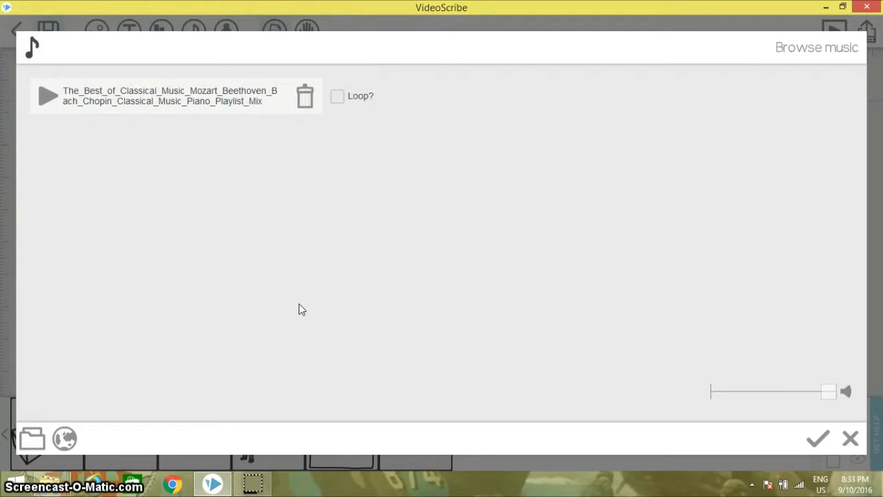
# Listen to a short preview of the classical music track, stop it, and apply the track to the scribe
pyautogui.click(52, 109)
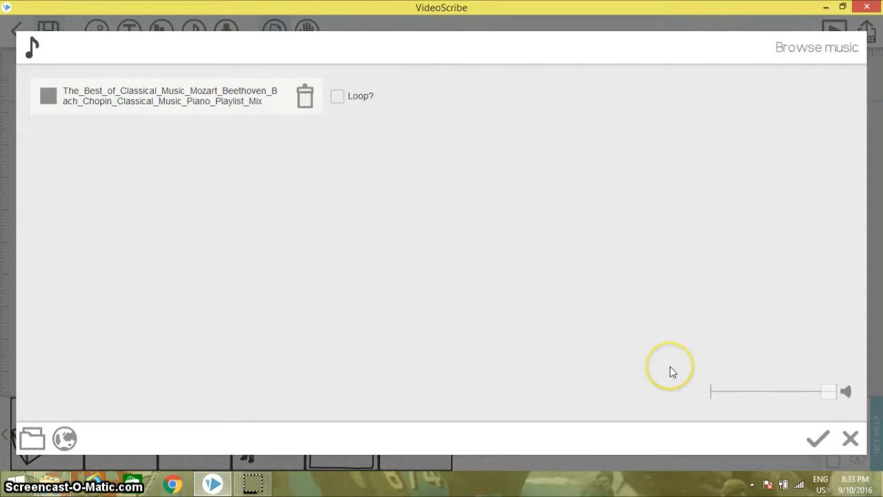
pyautogui.click(45, 98)
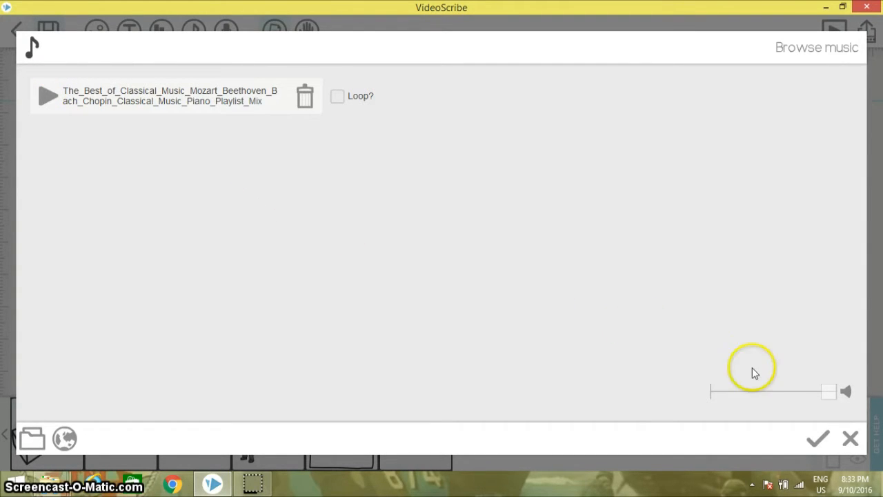
pyautogui.click(819, 440)
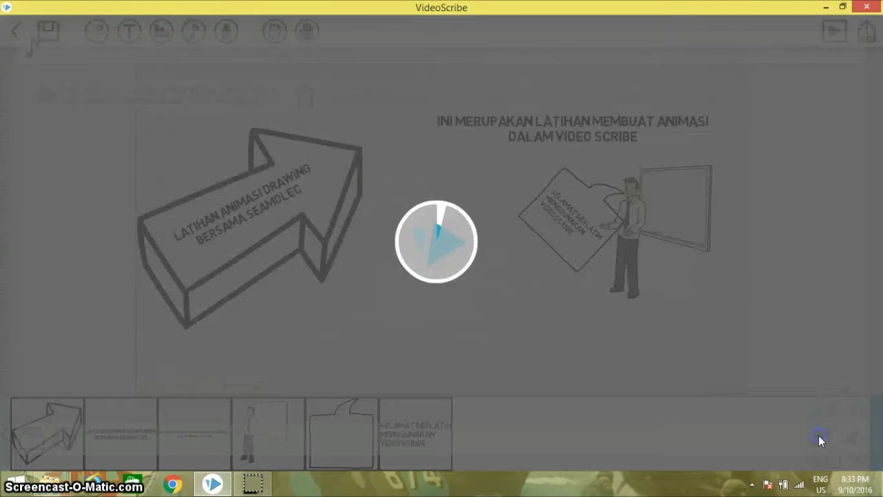